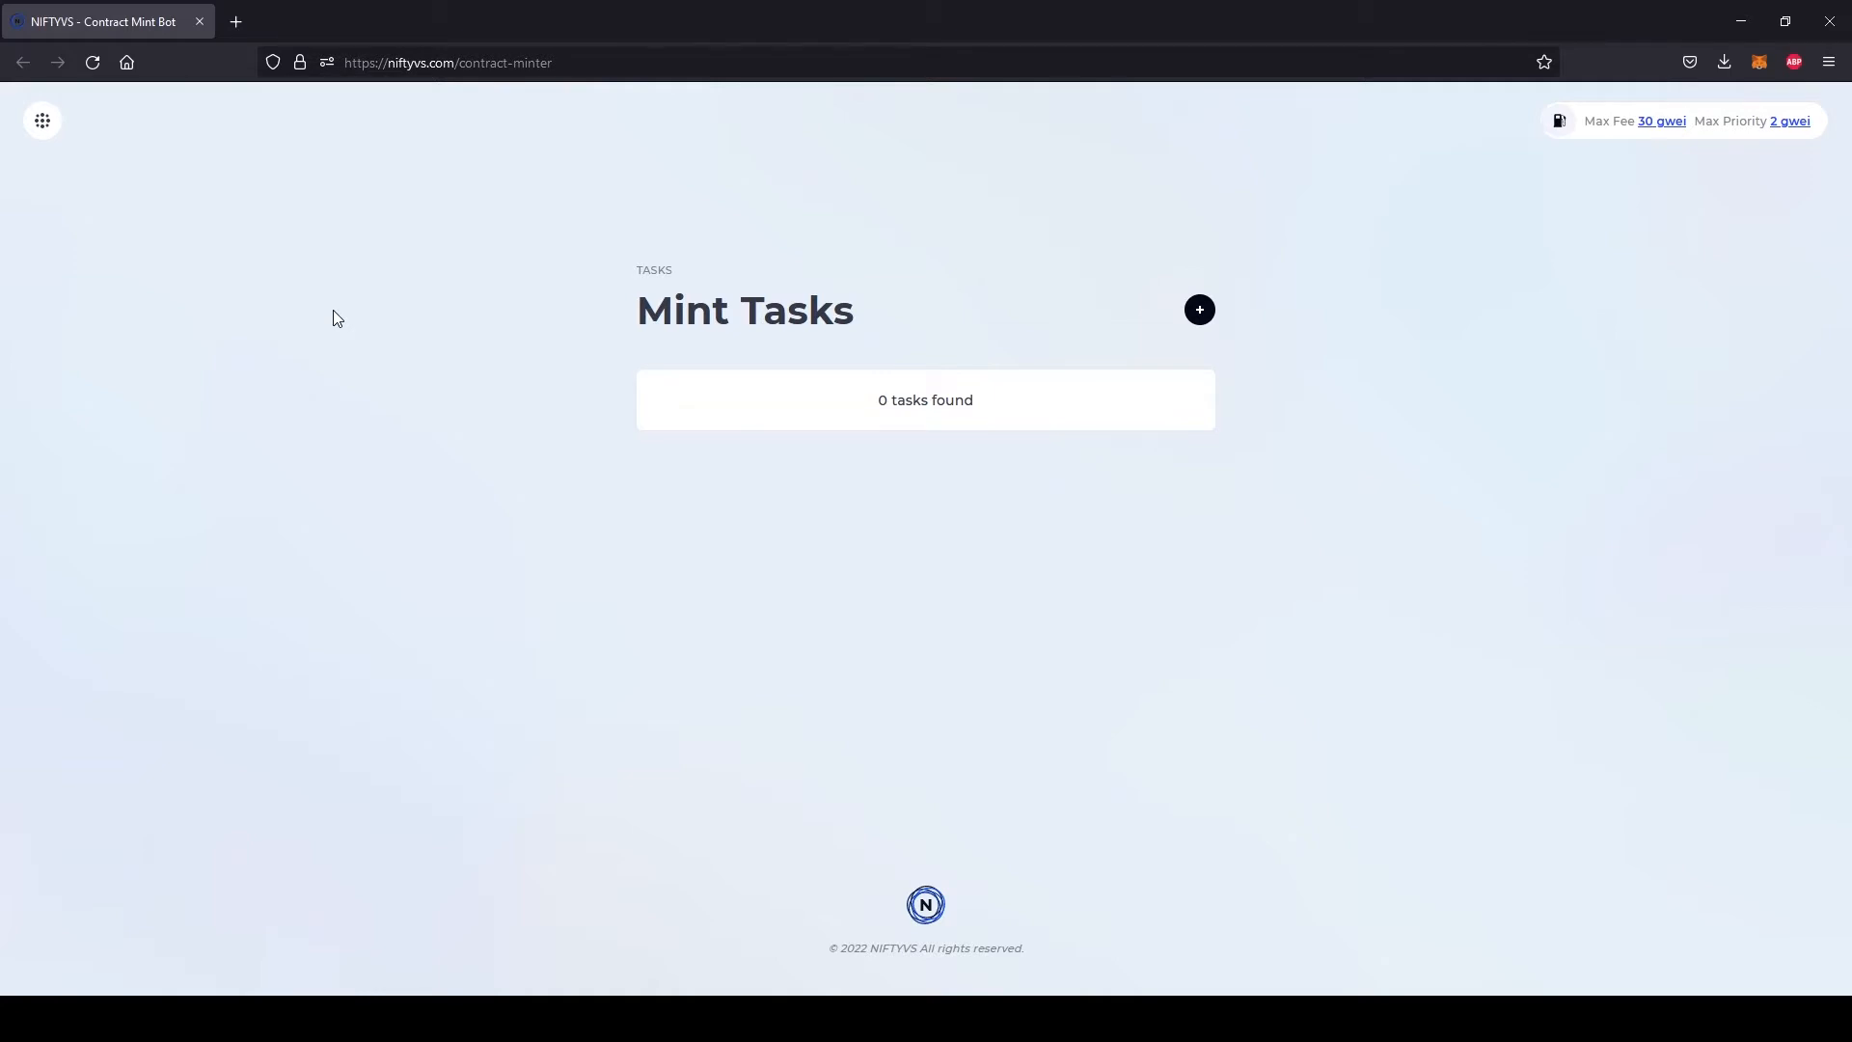
Start a new mint task for contract address 0x7D572ca644cc9BB4eF079ae59527Fa6634B8F9BE and continue to its settings
left_click(39, 124)
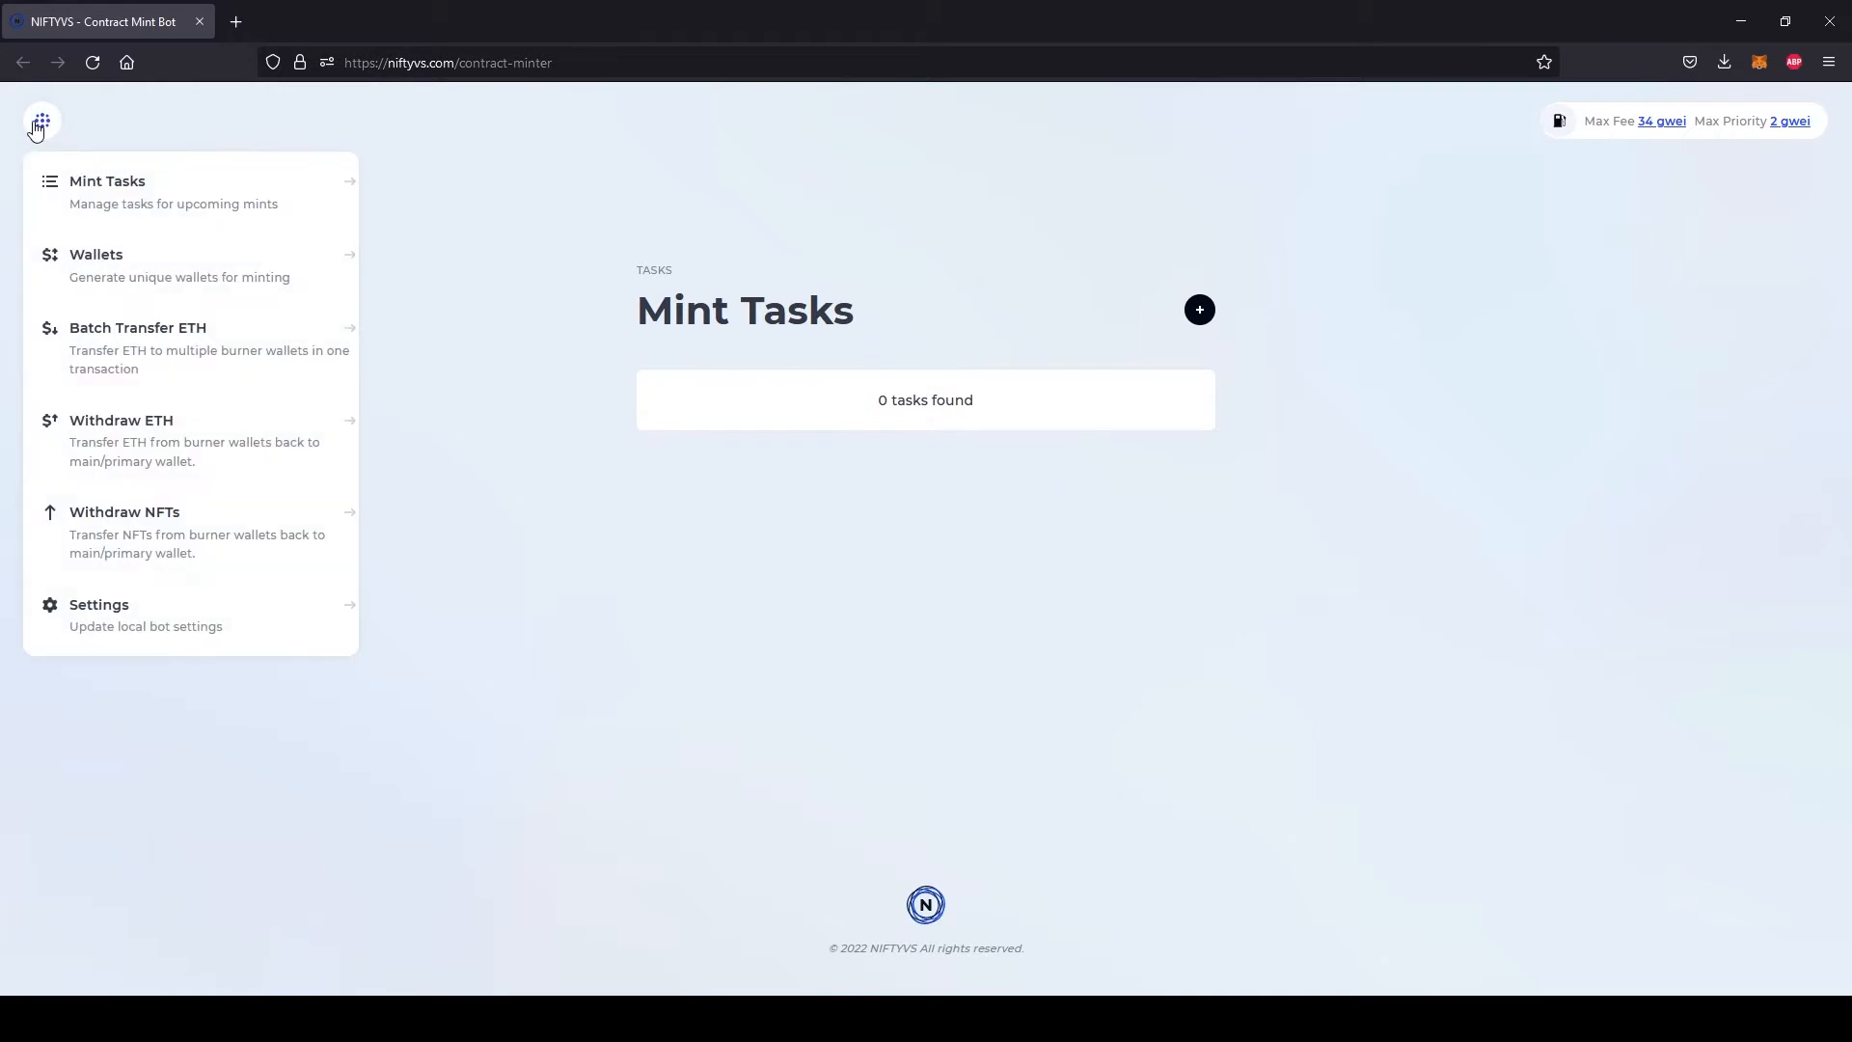
left_click(177, 195)
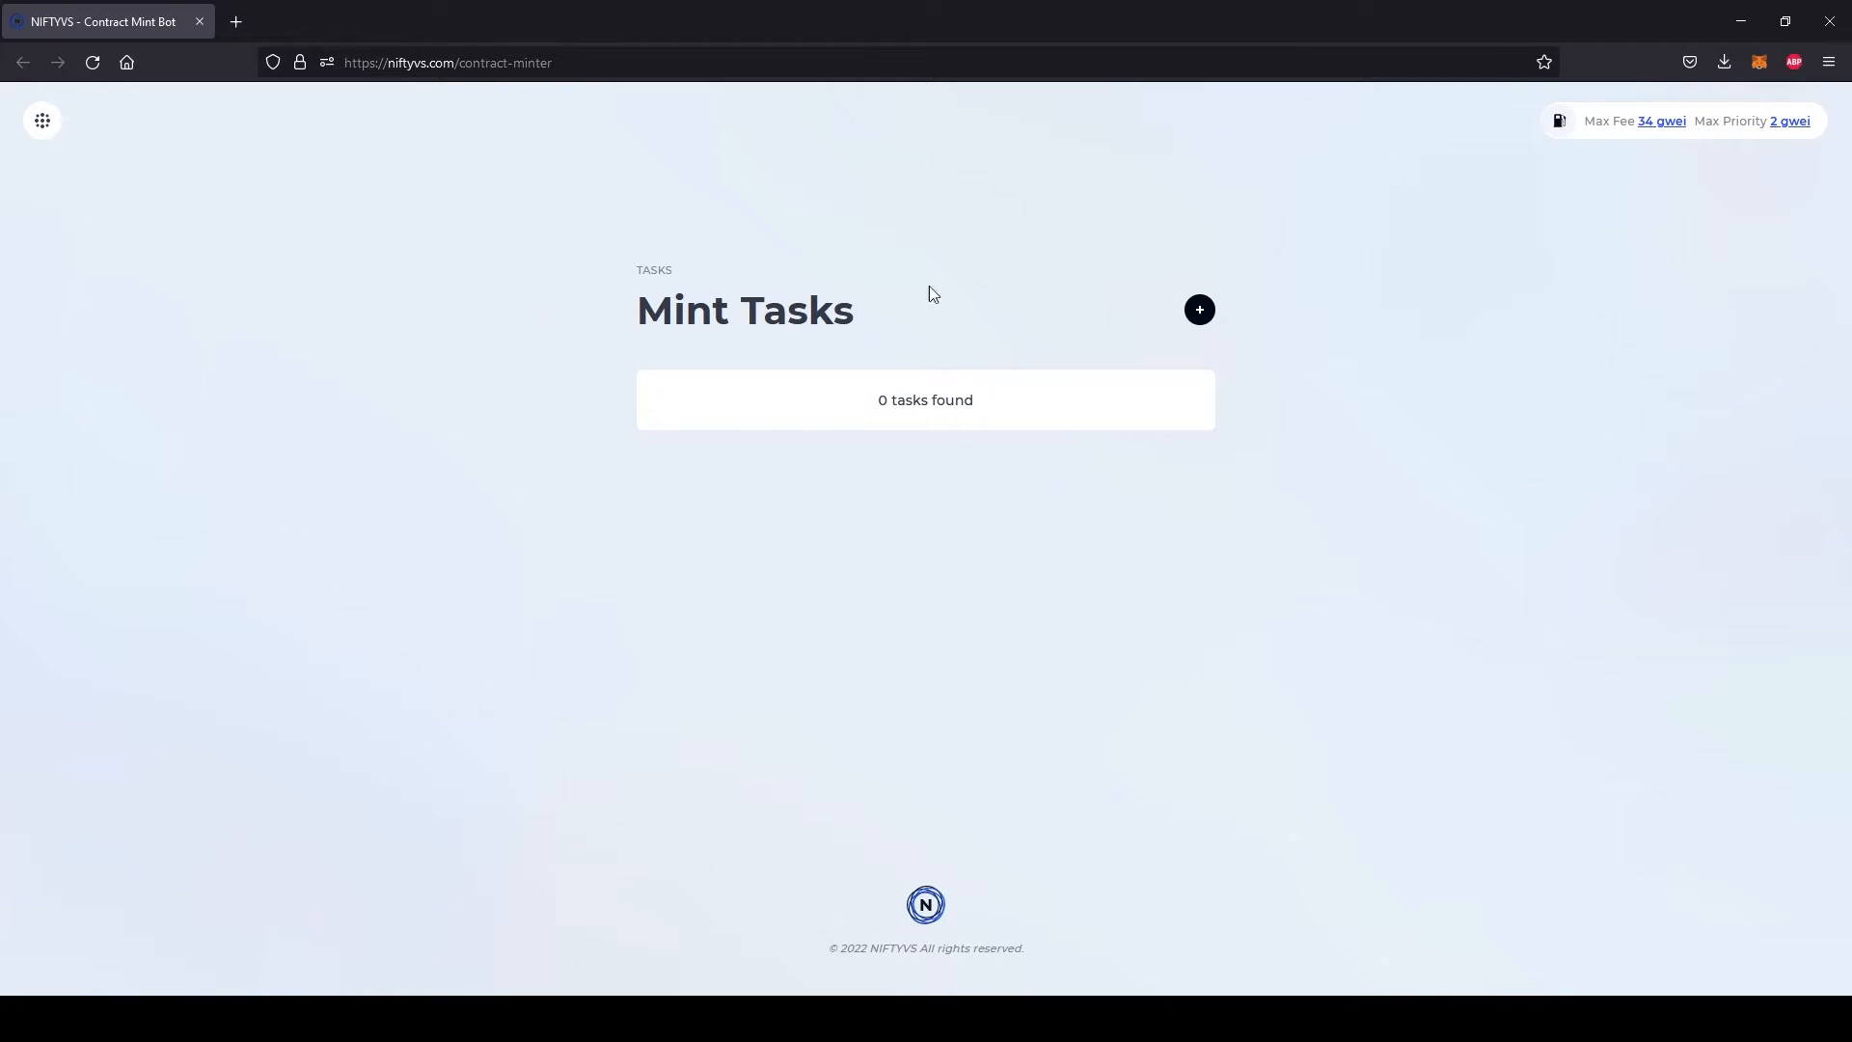
left_click(1200, 310)
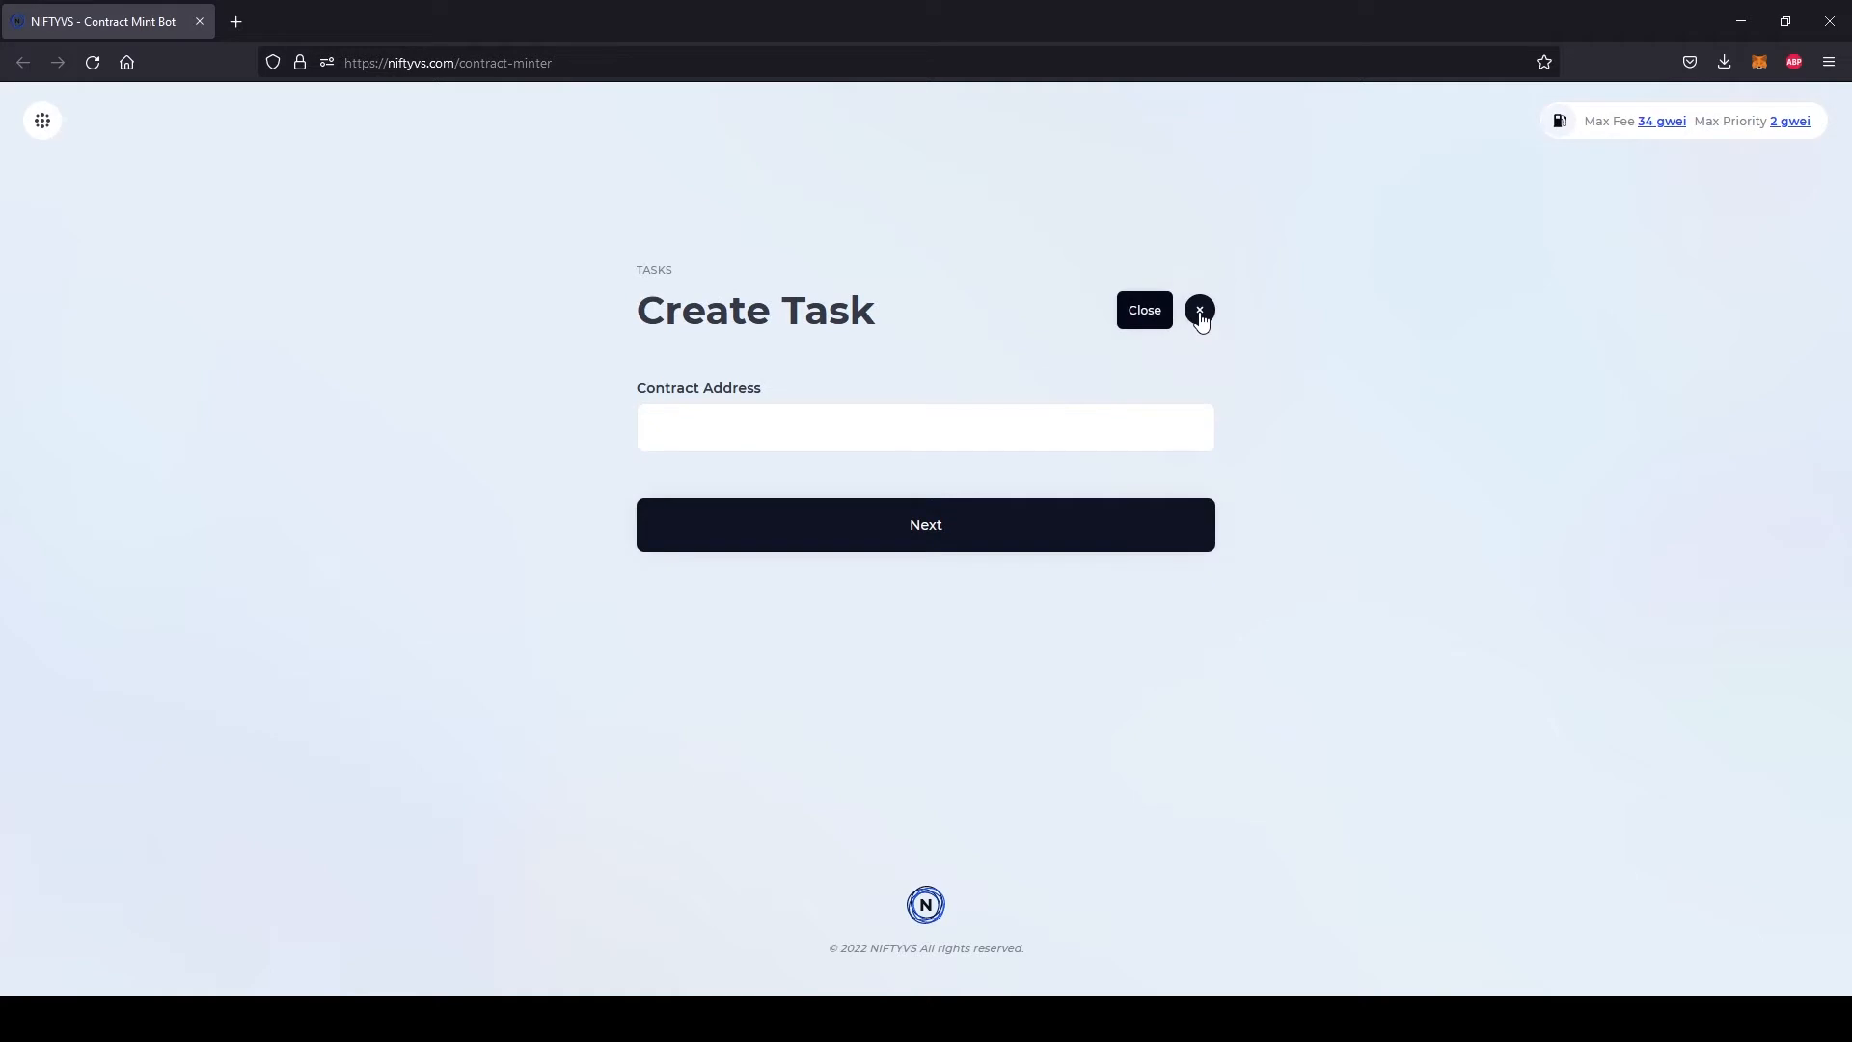
left_click(869, 424)
right_click(872, 433)
left_click(935, 570)
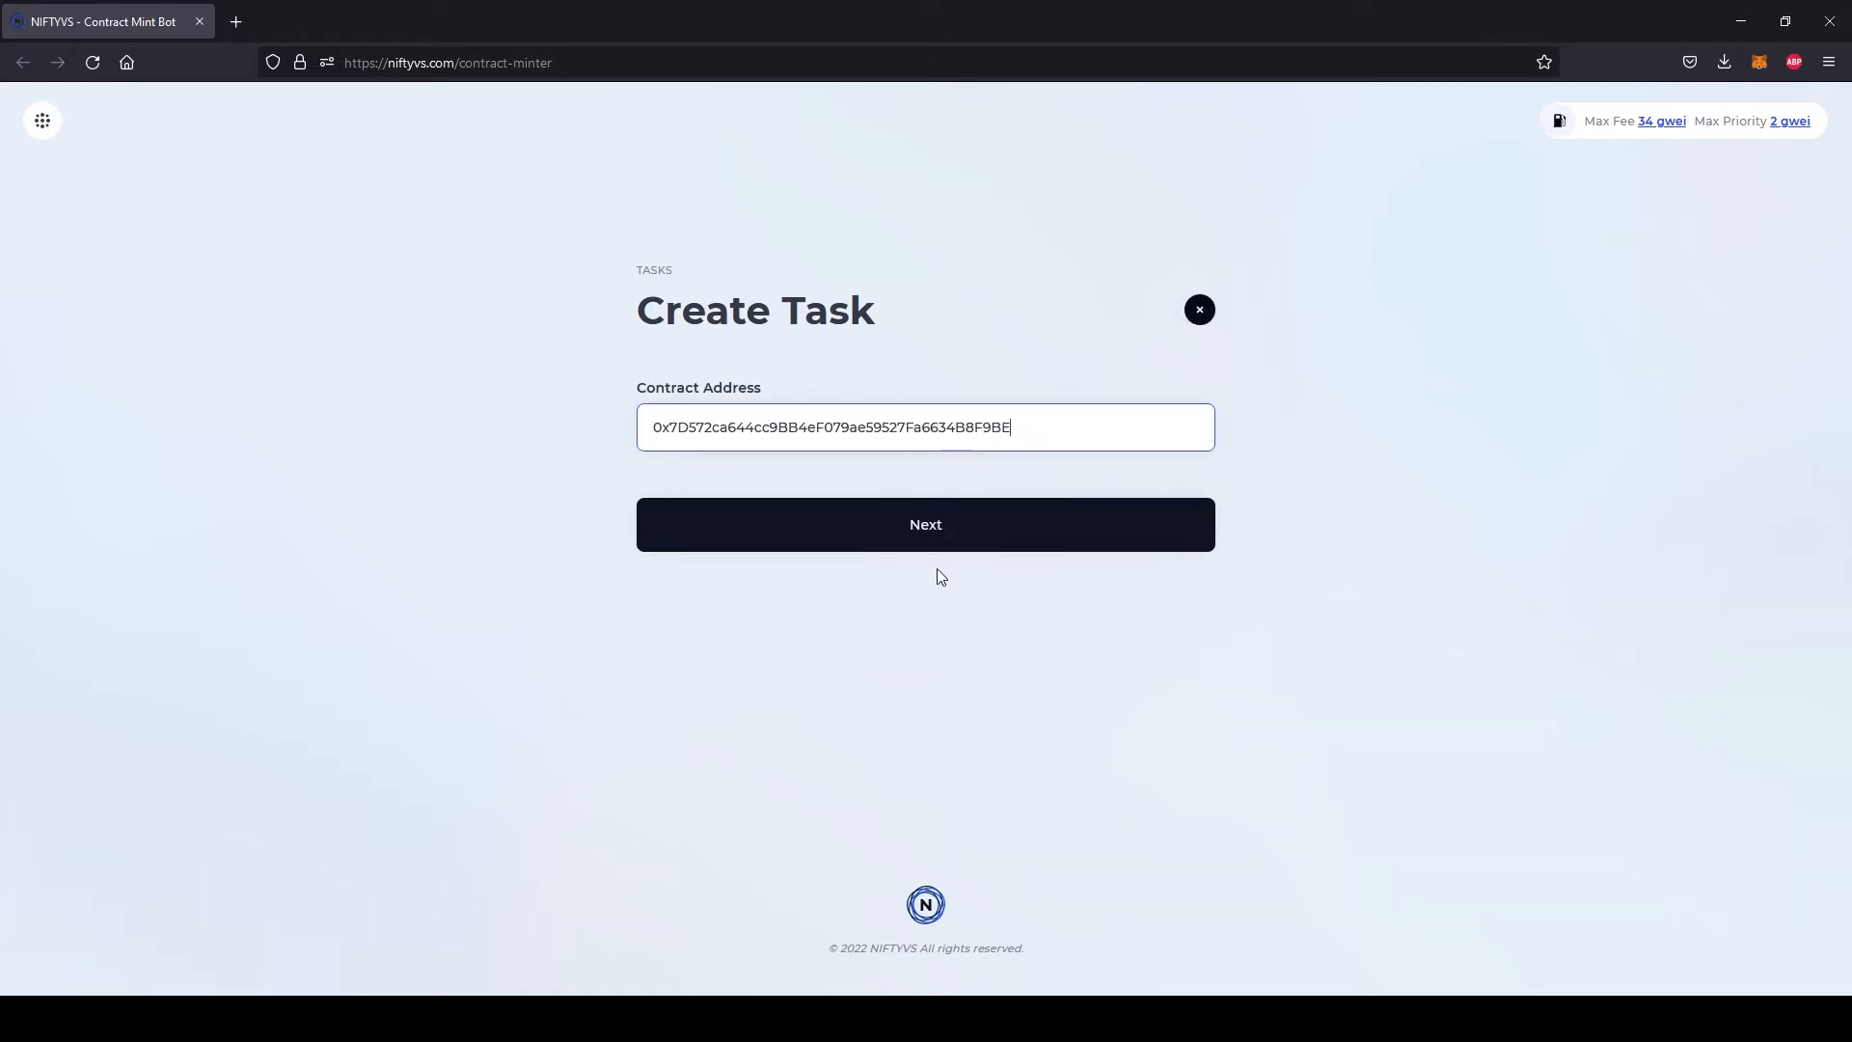
left_click(922, 534)
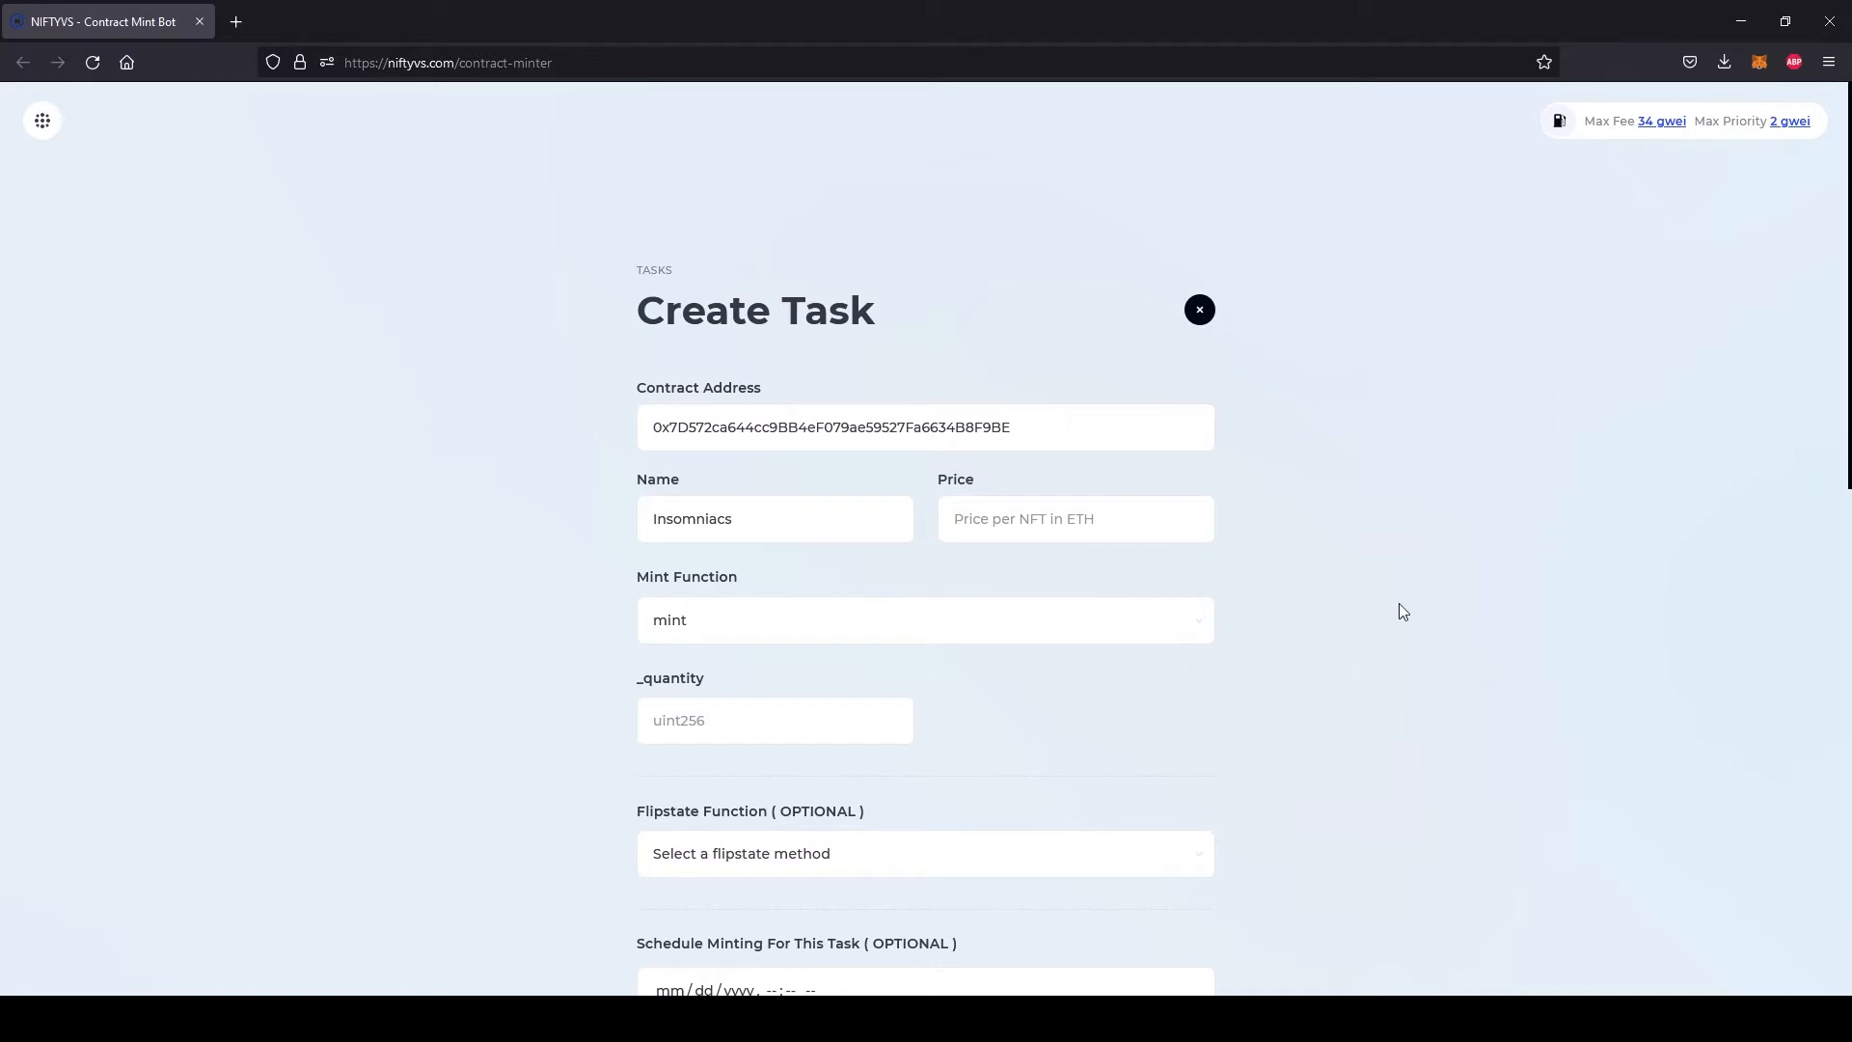
Set the price per NFT to 0 ETH and select mint as the mint function
scroll(1422, 615, "down", 1)
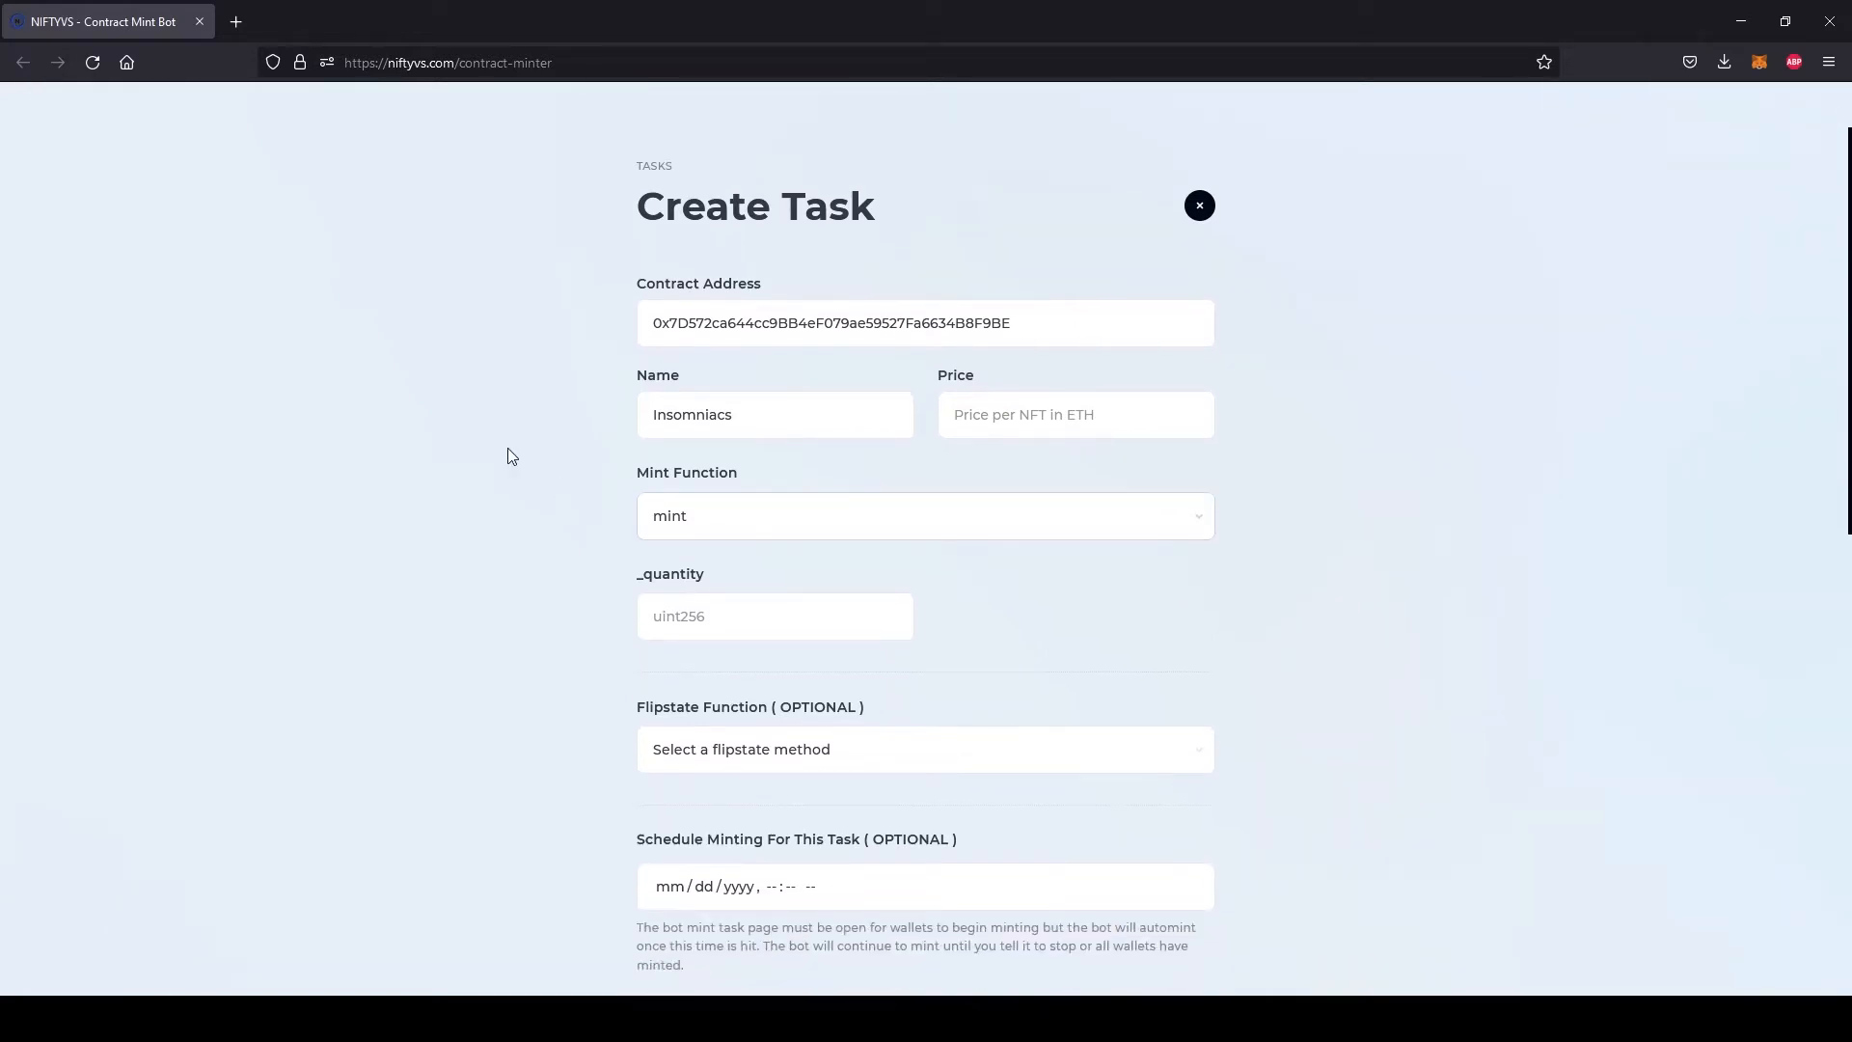
left_click(948, 381)
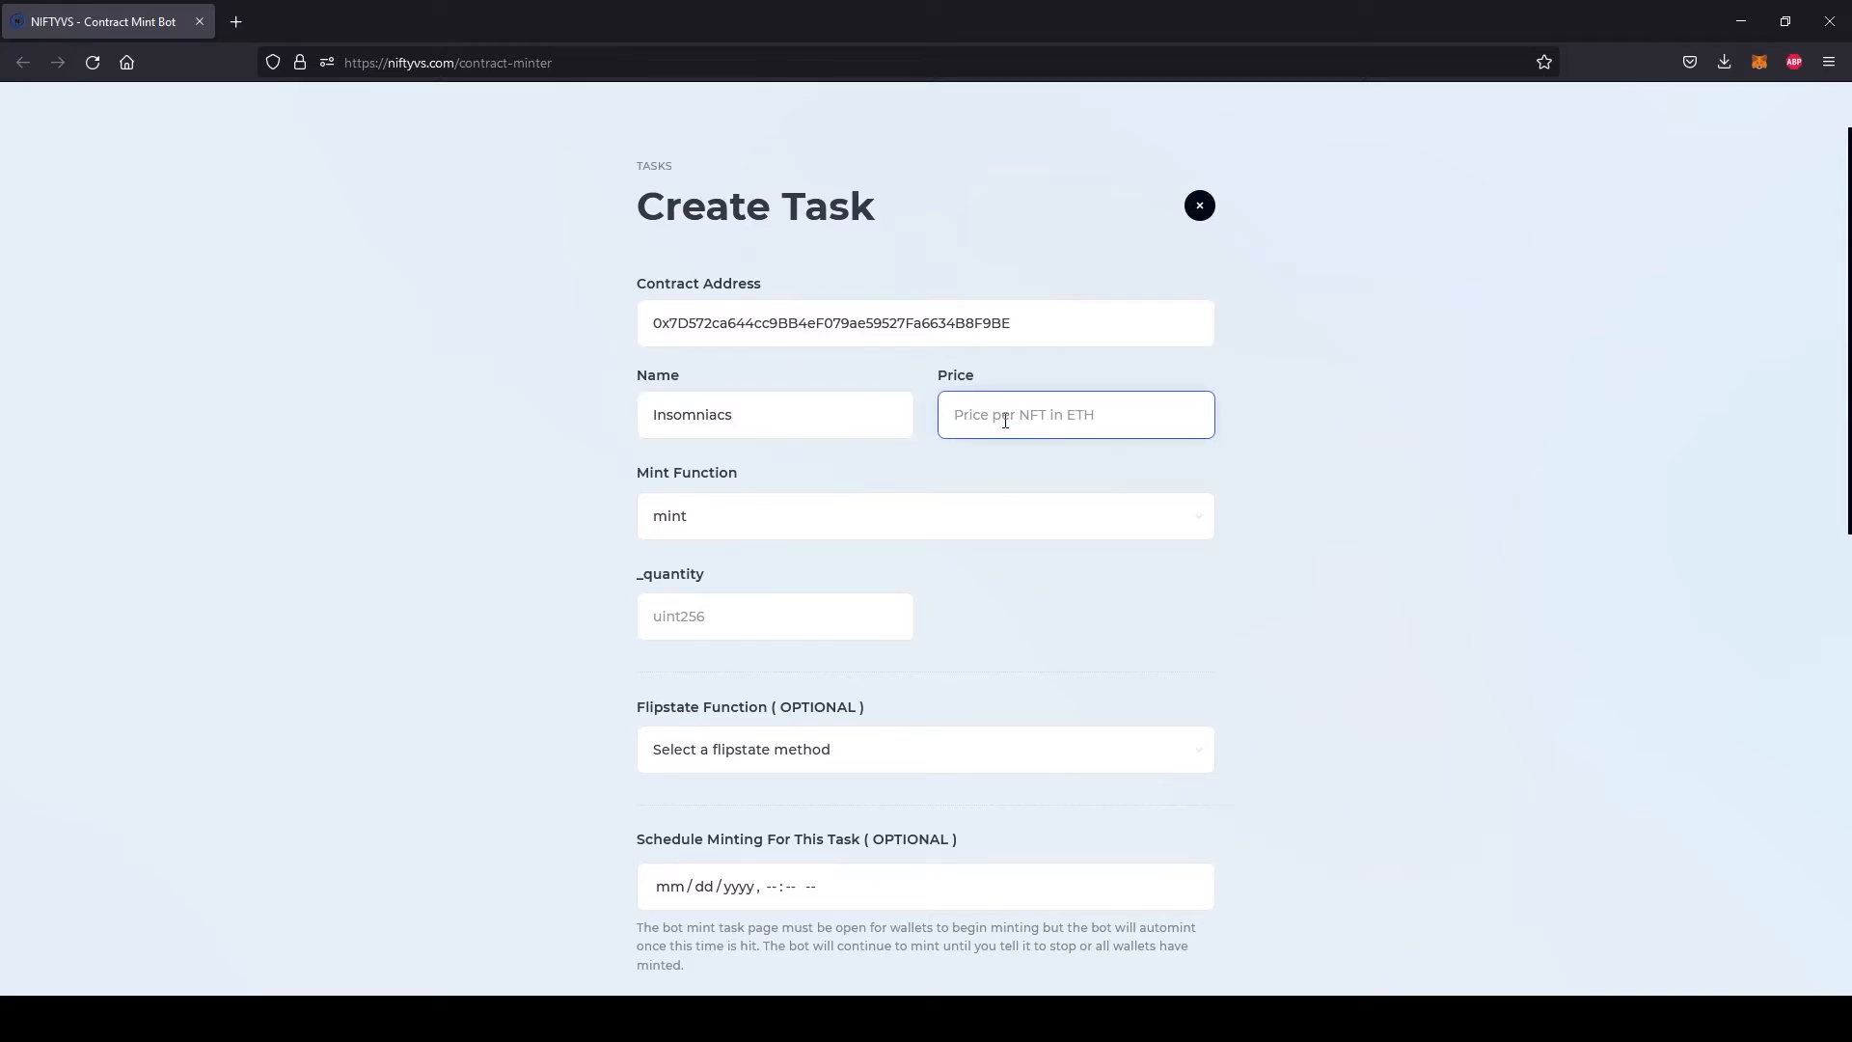
type("0")
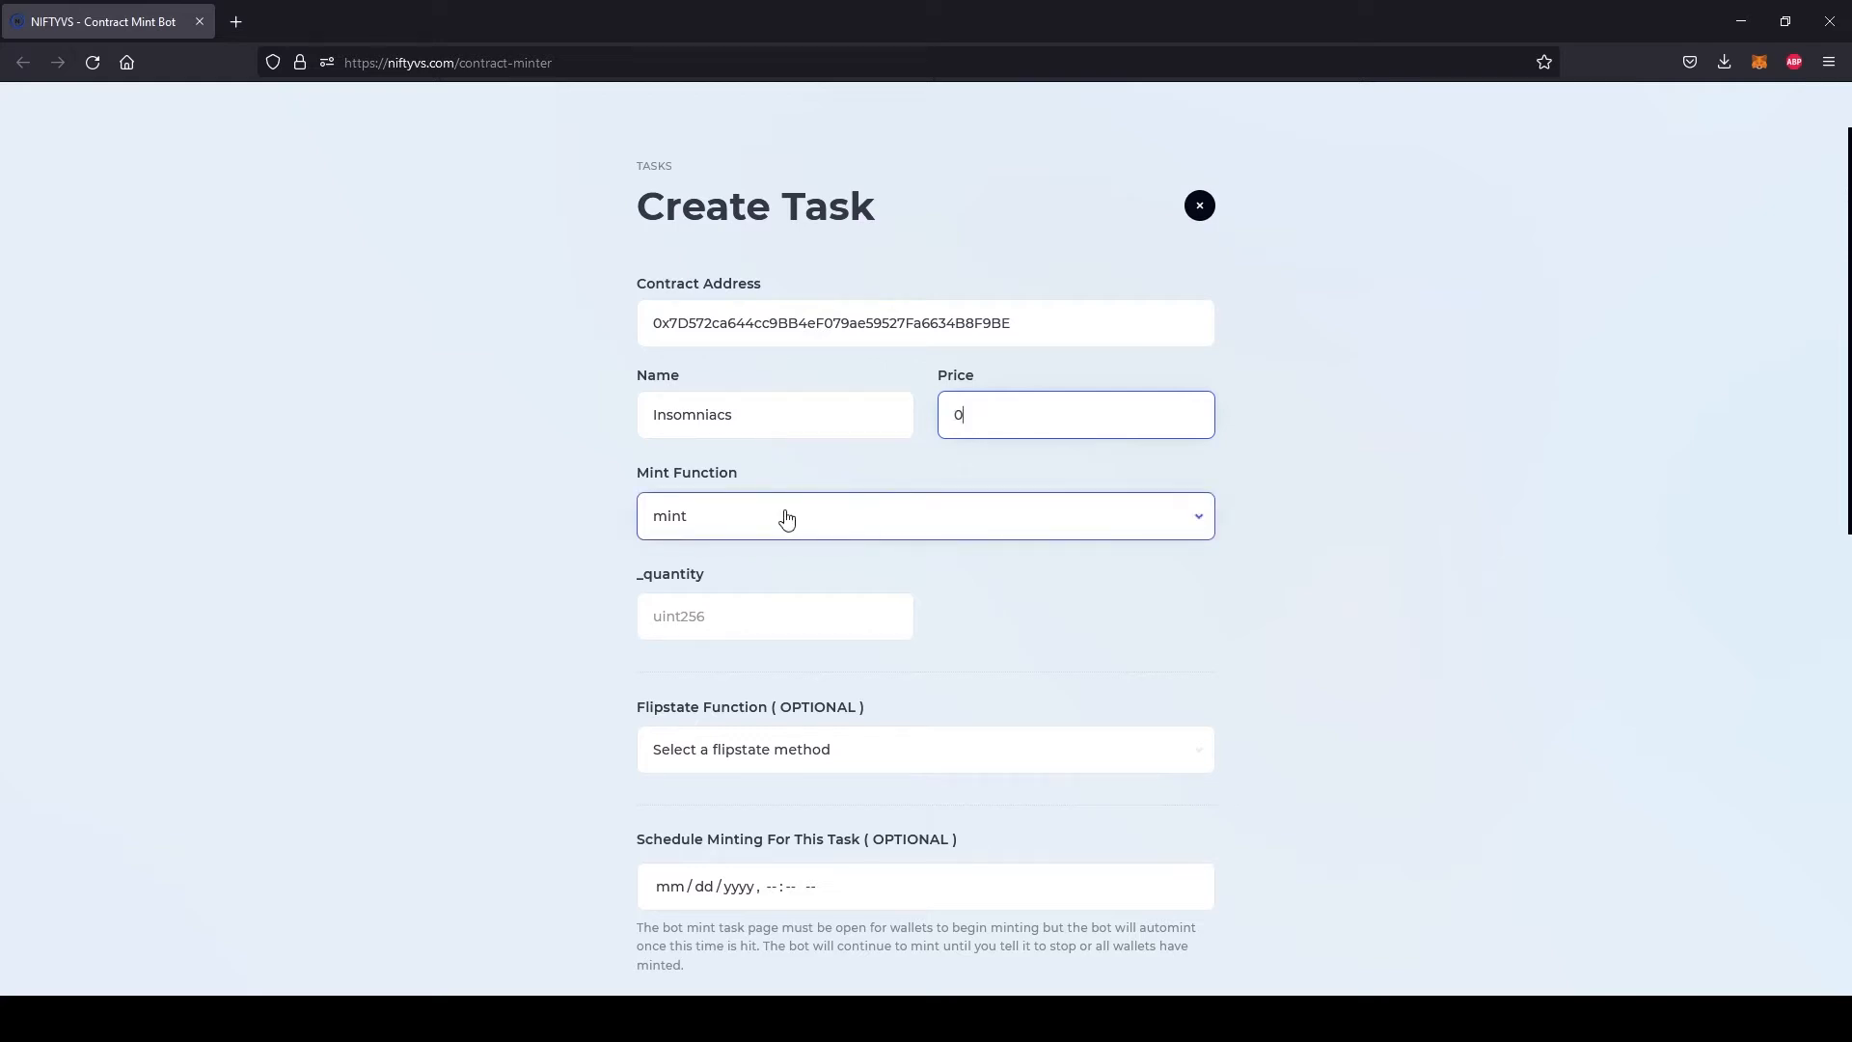
left_click(731, 528)
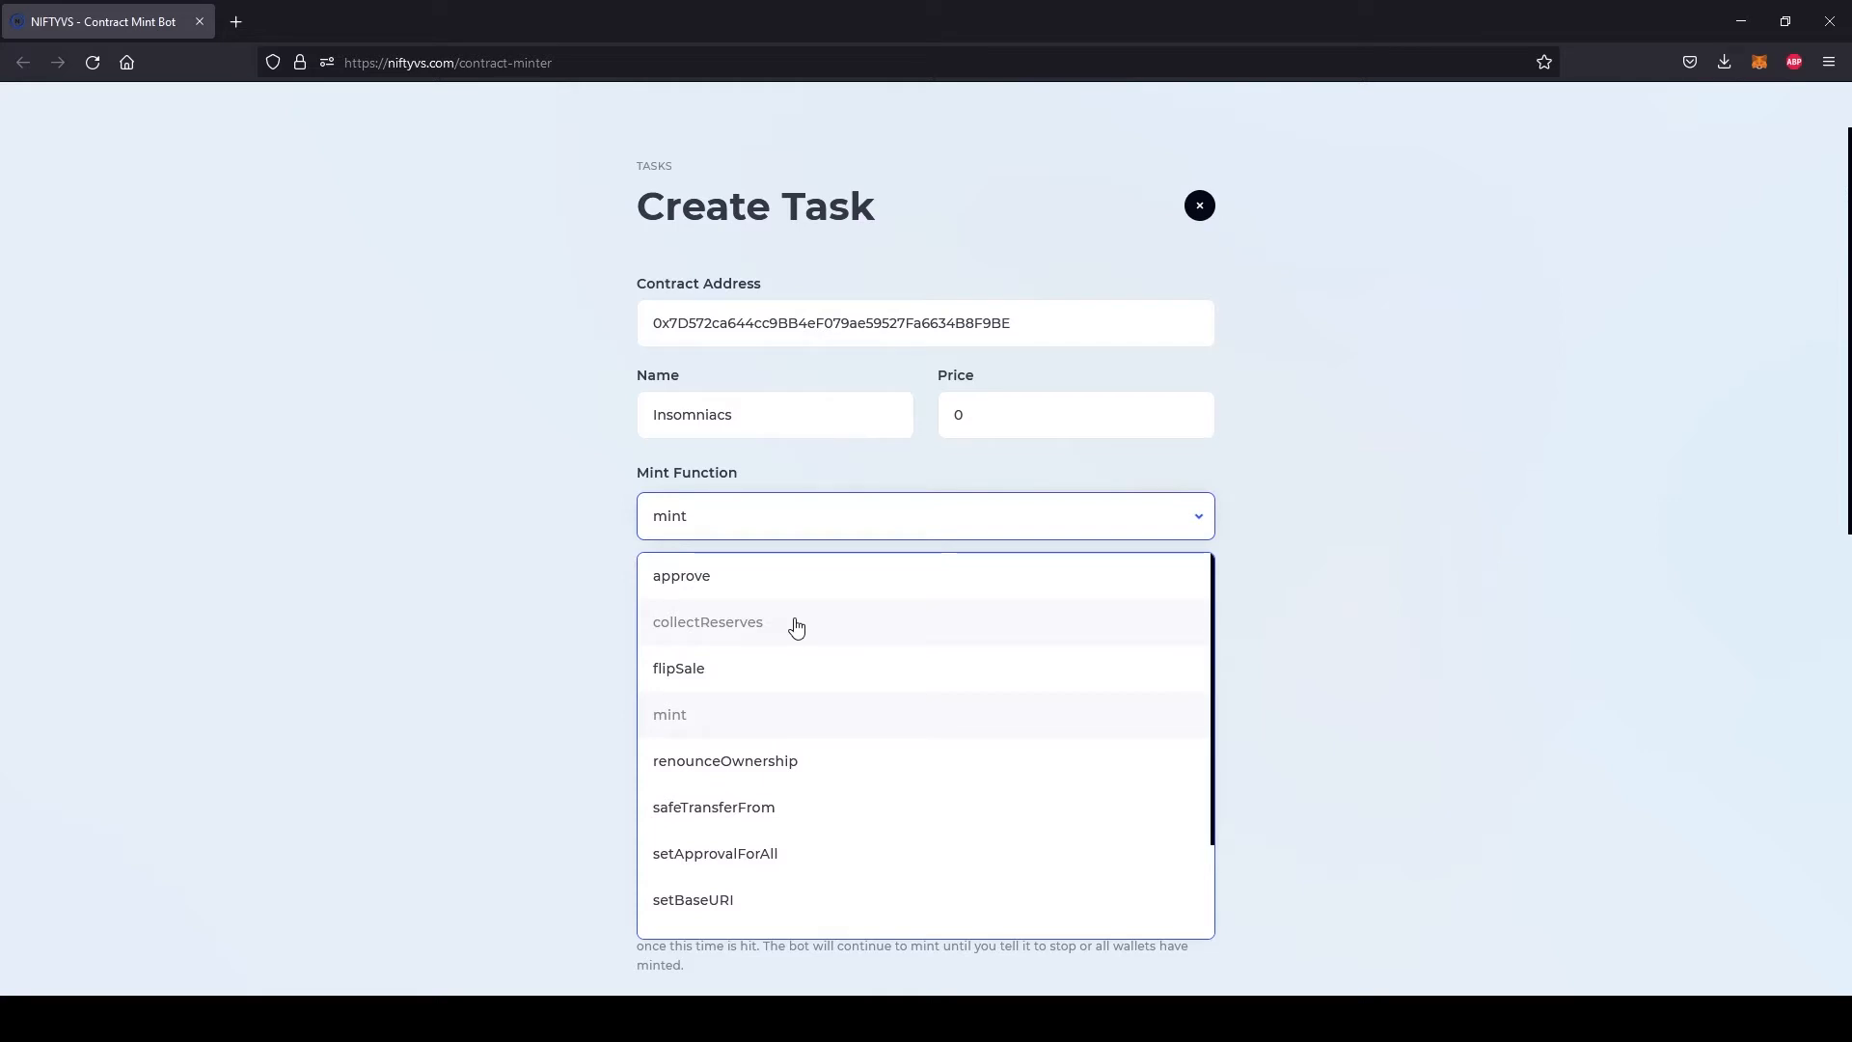
left_click(693, 725)
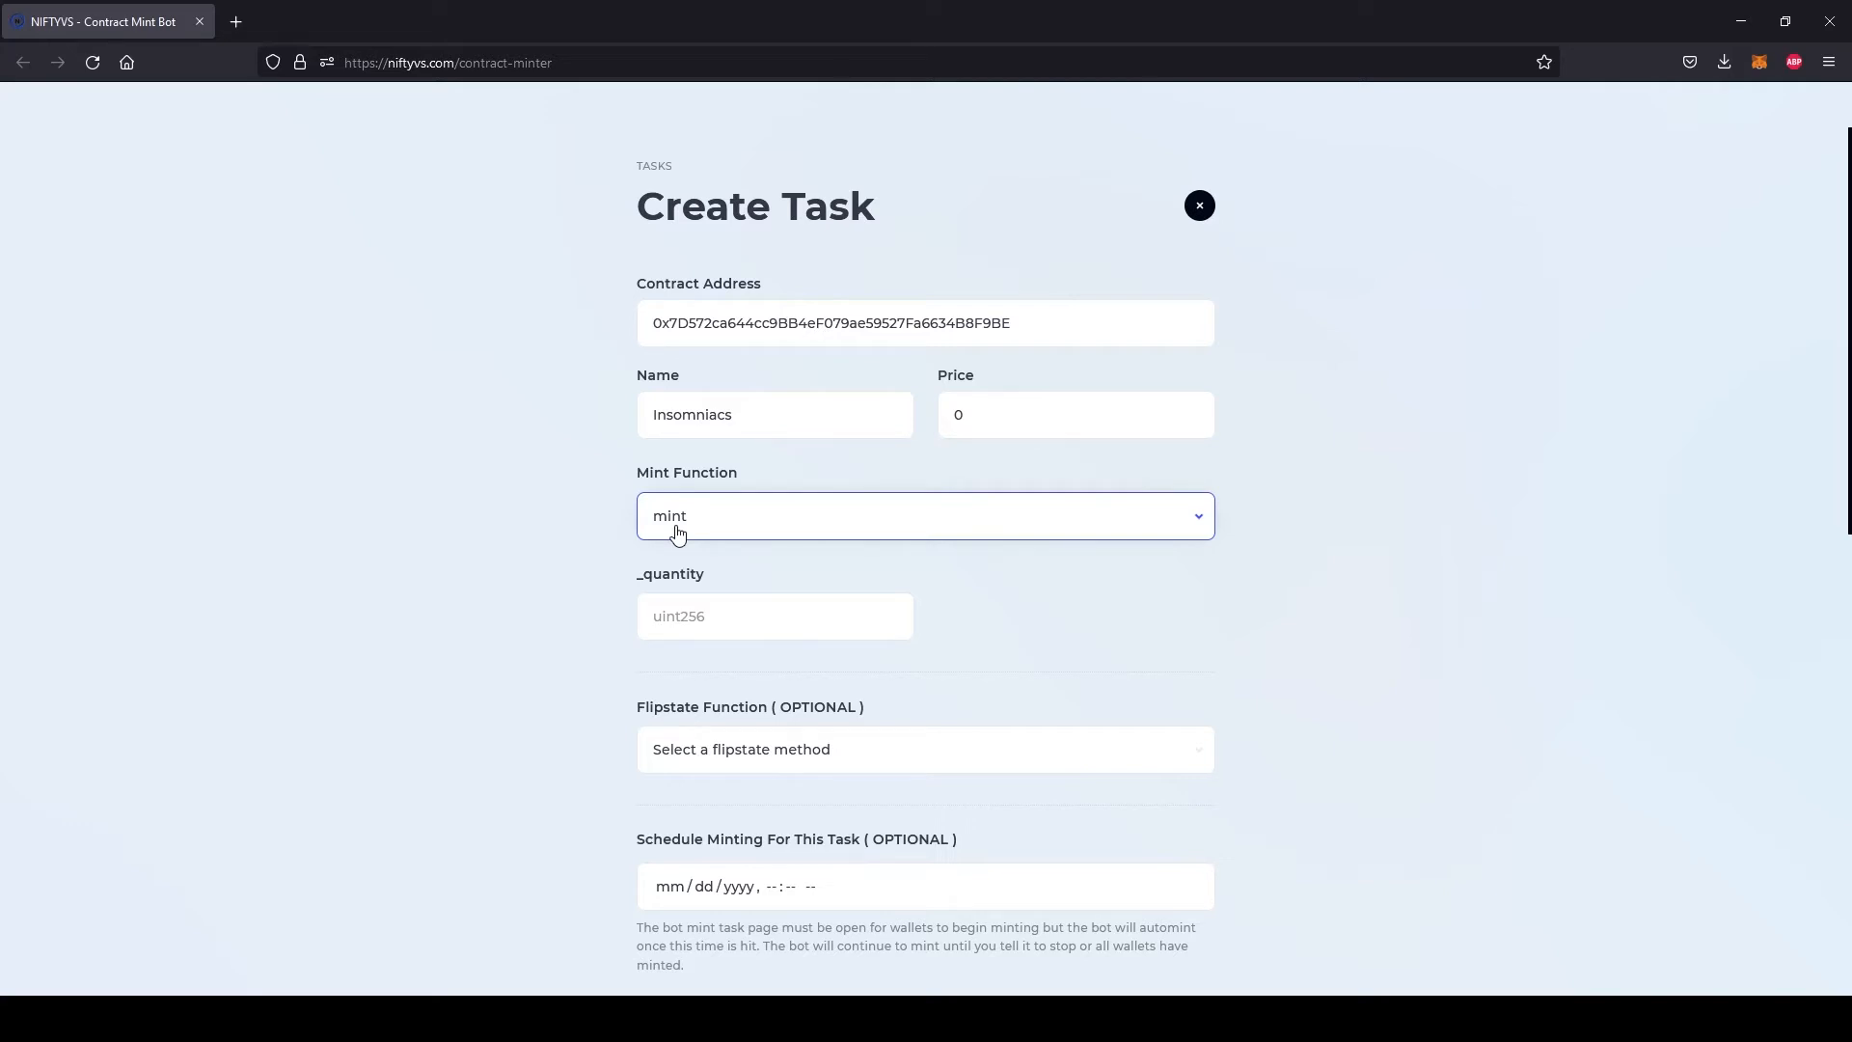
Set the mint quantity to 1 and select paused as the flipstate function
left_click(724, 628)
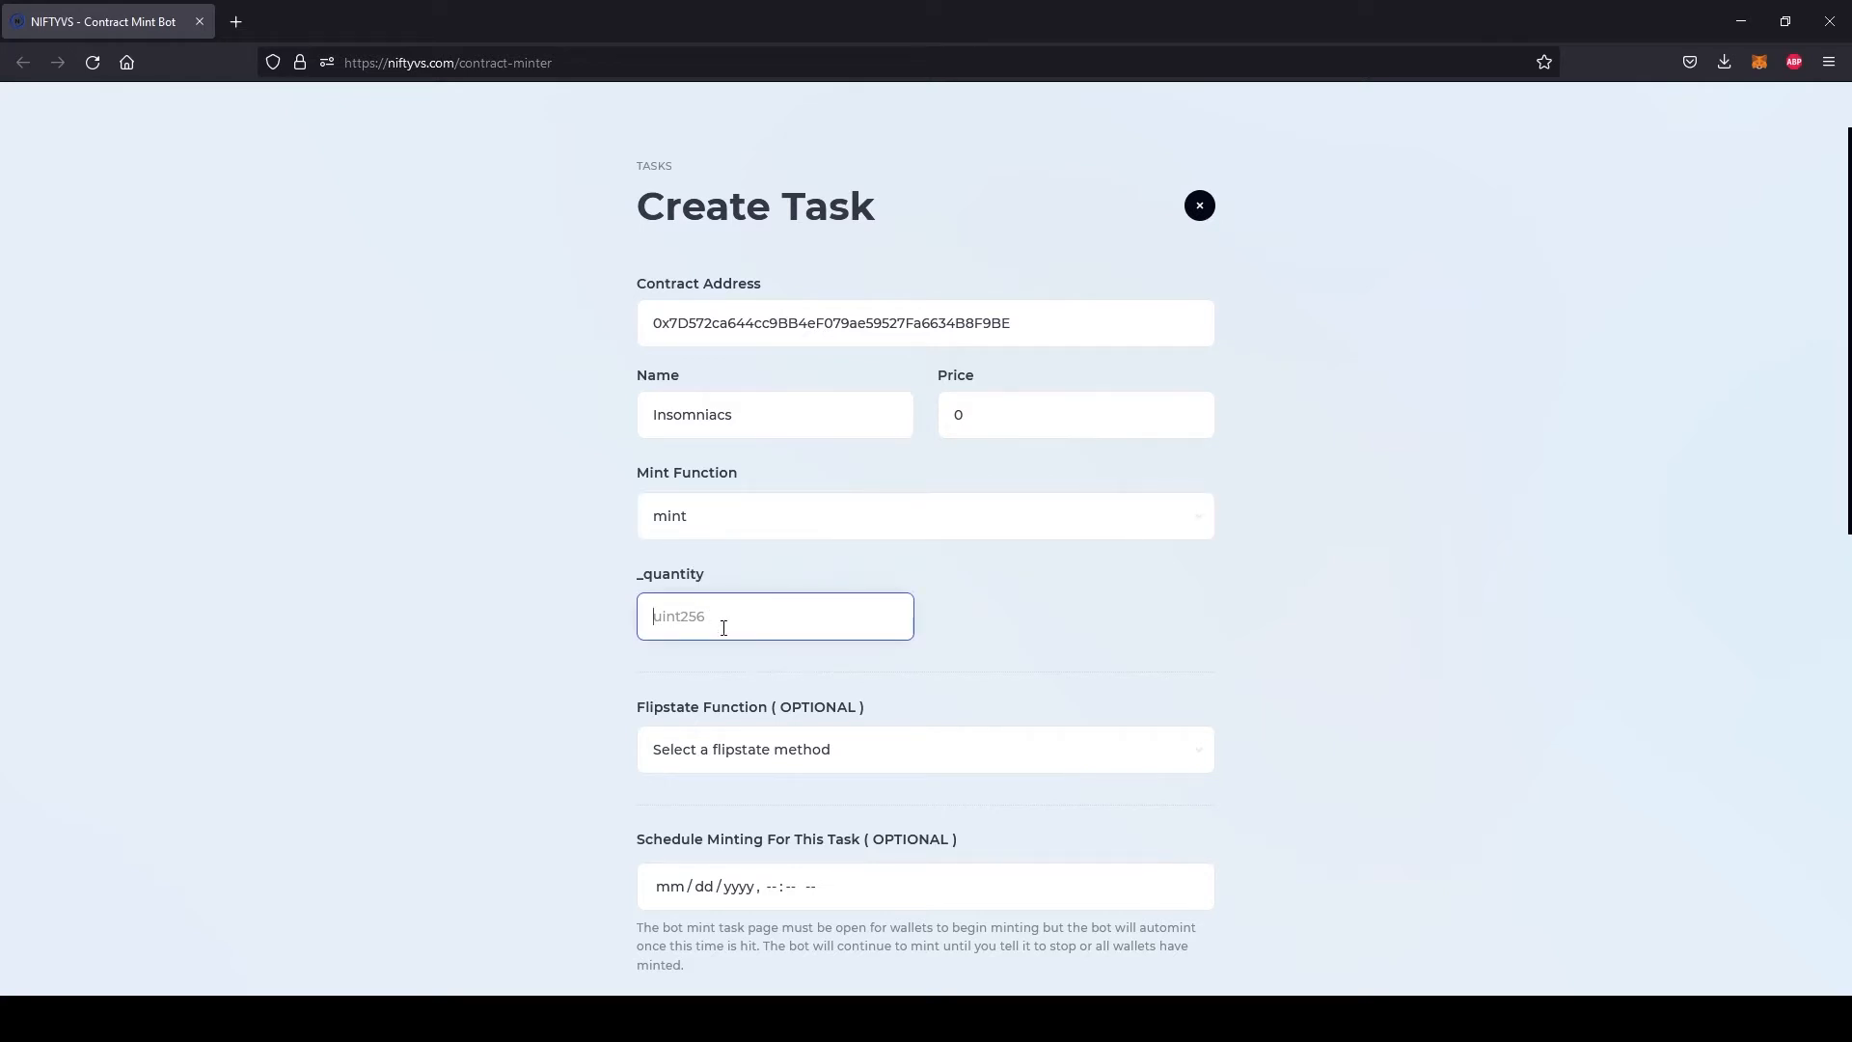
type("1")
scroll(521, 640, "down", 3)
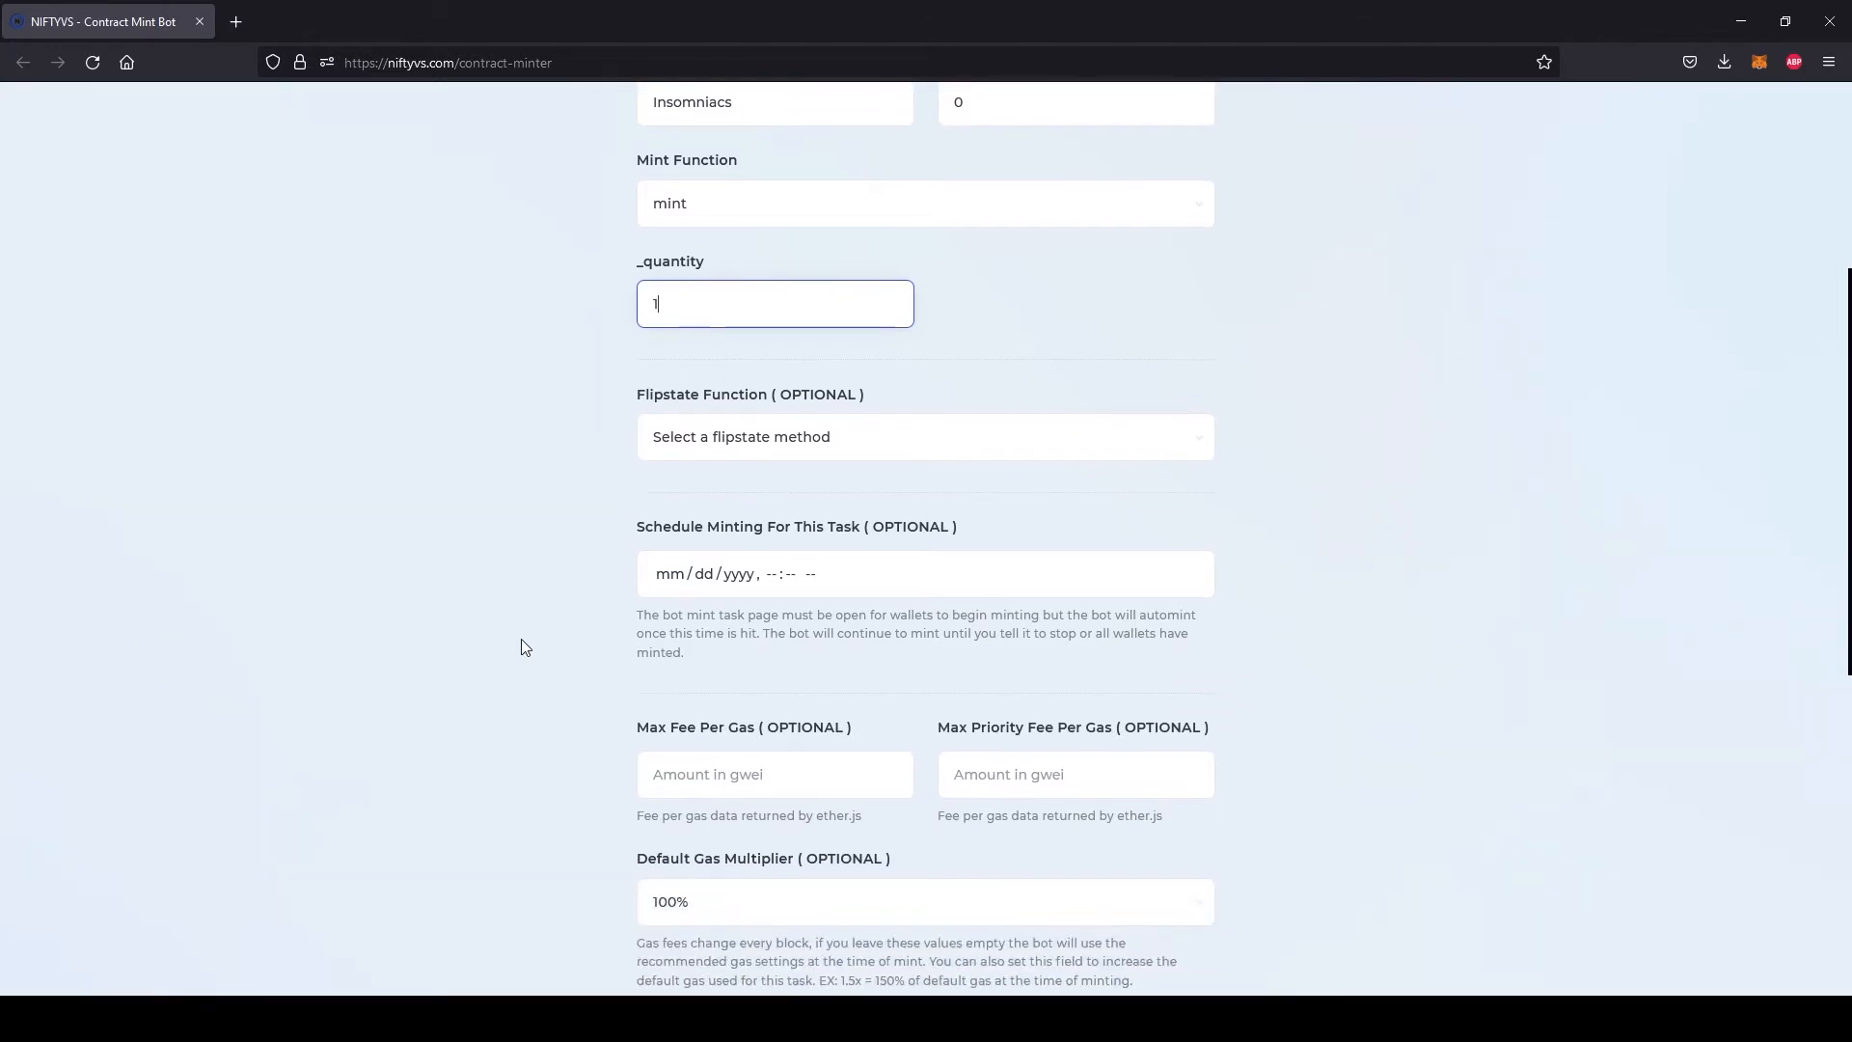
left_click(643, 398)
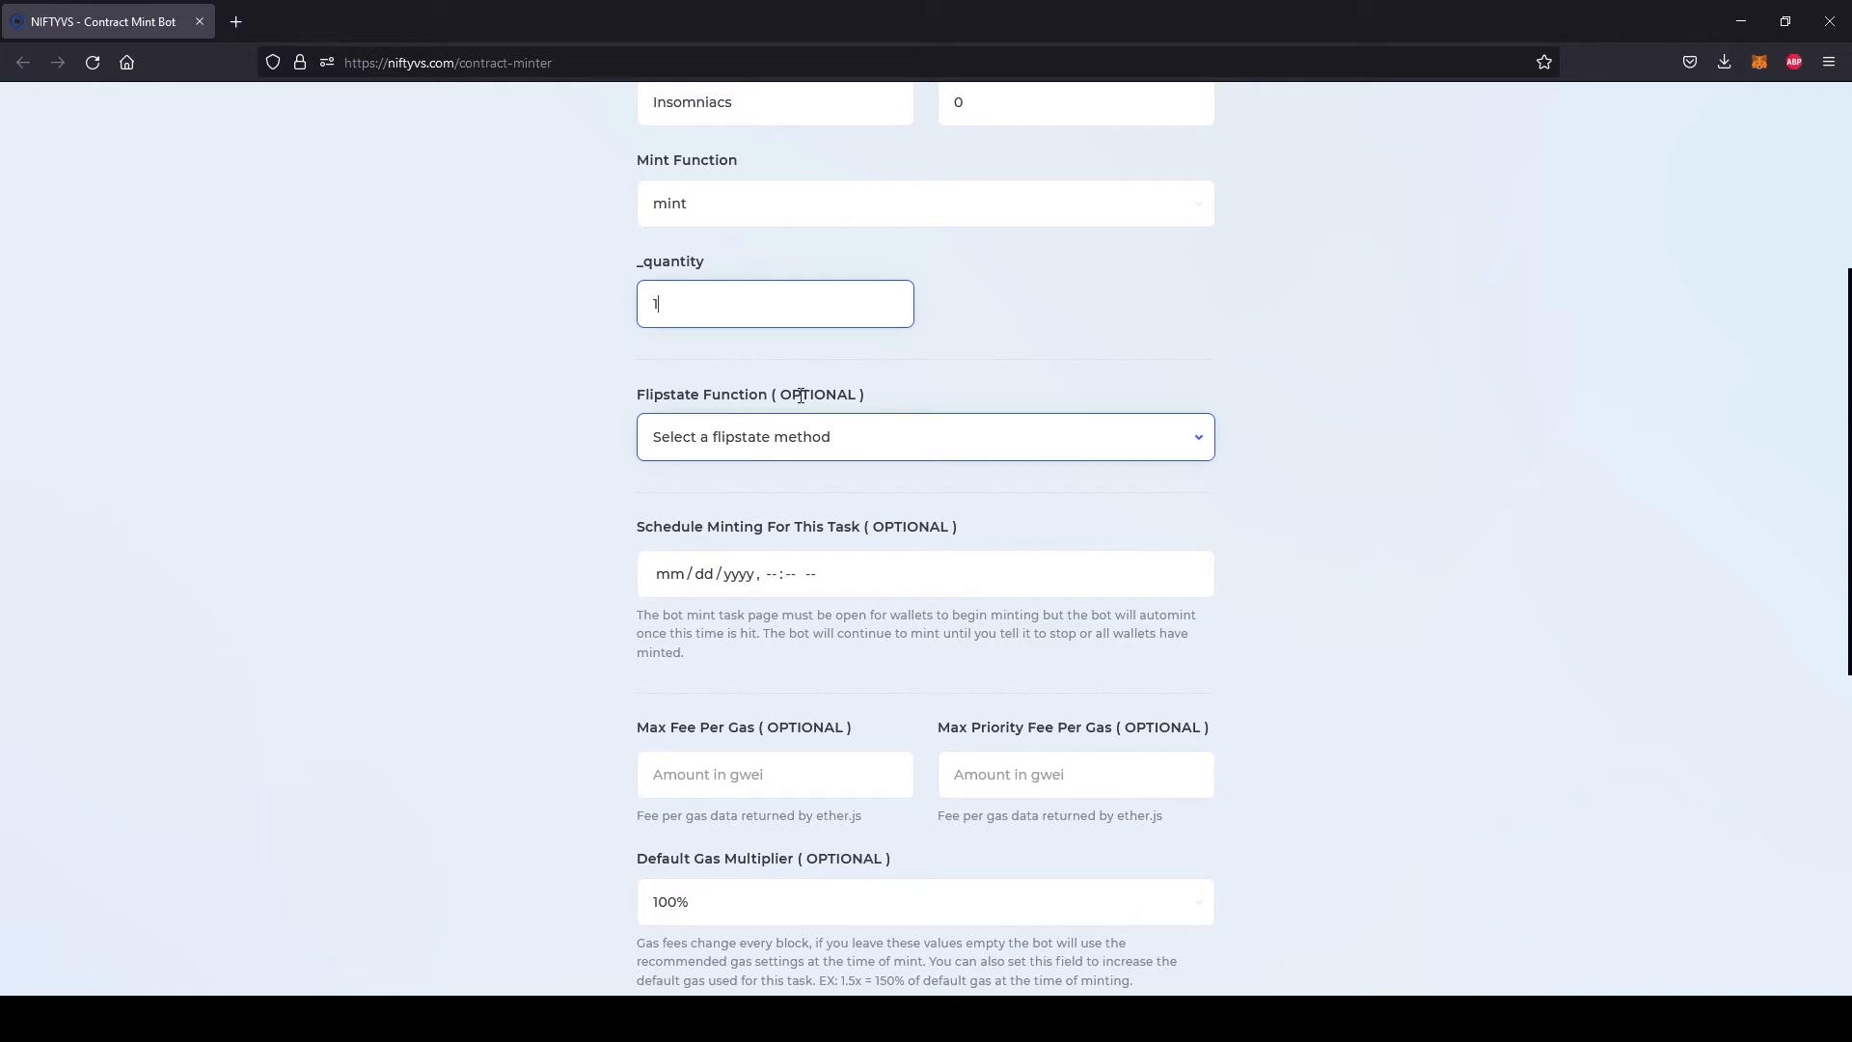
left_click(810, 436)
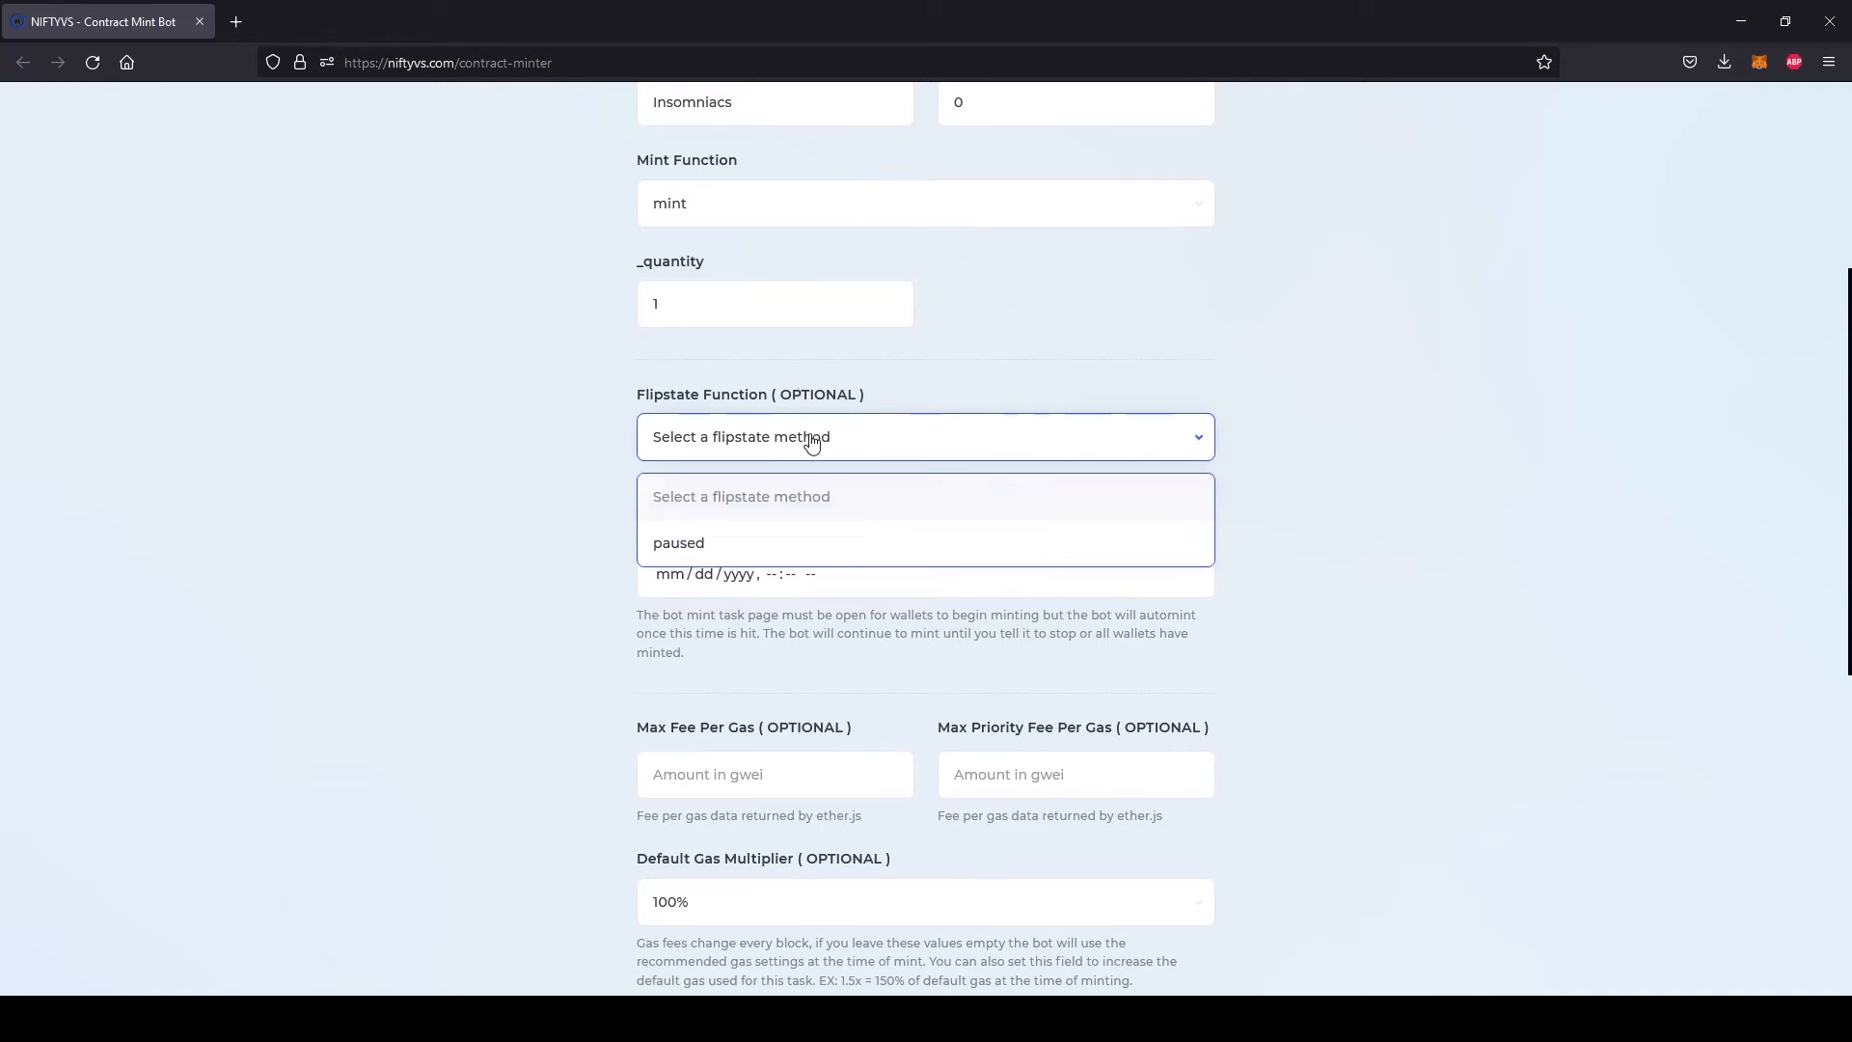
left_click(794, 540)
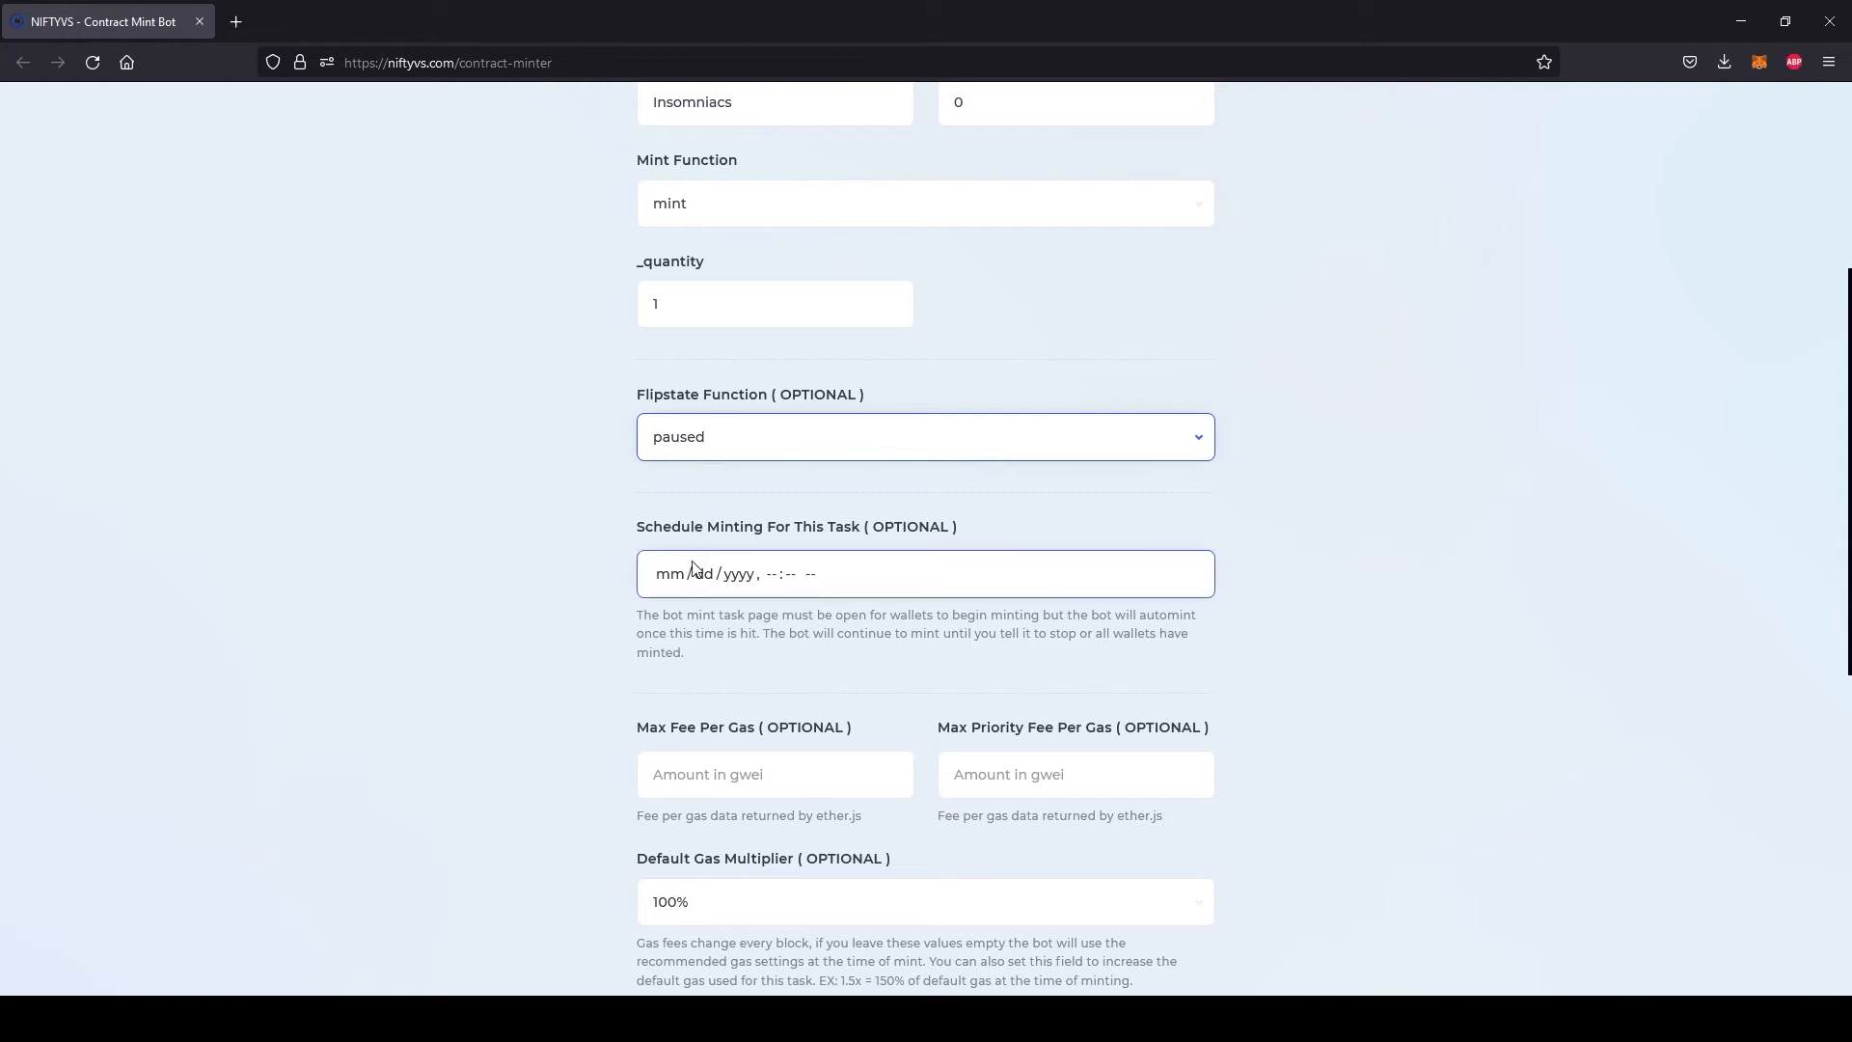
left_click(662, 582)
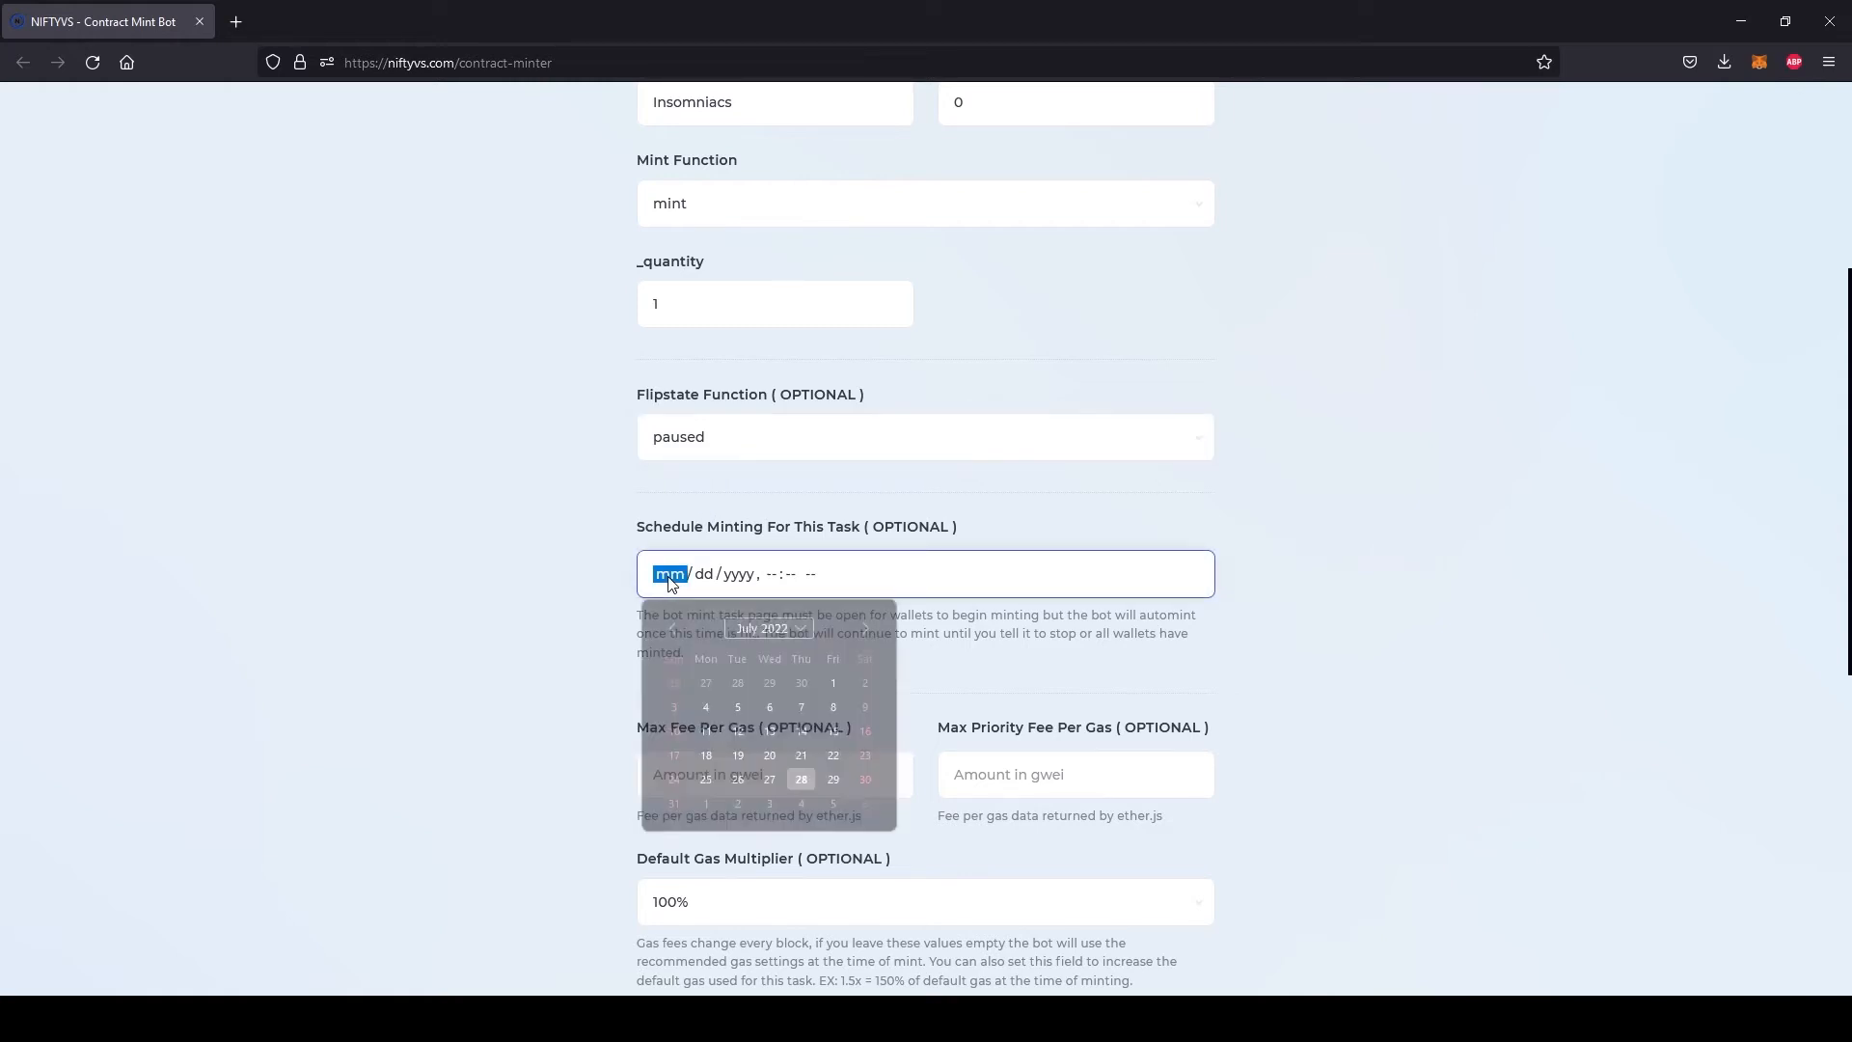
left_click(706, 582)
left_click(742, 583)
left_click(773, 576)
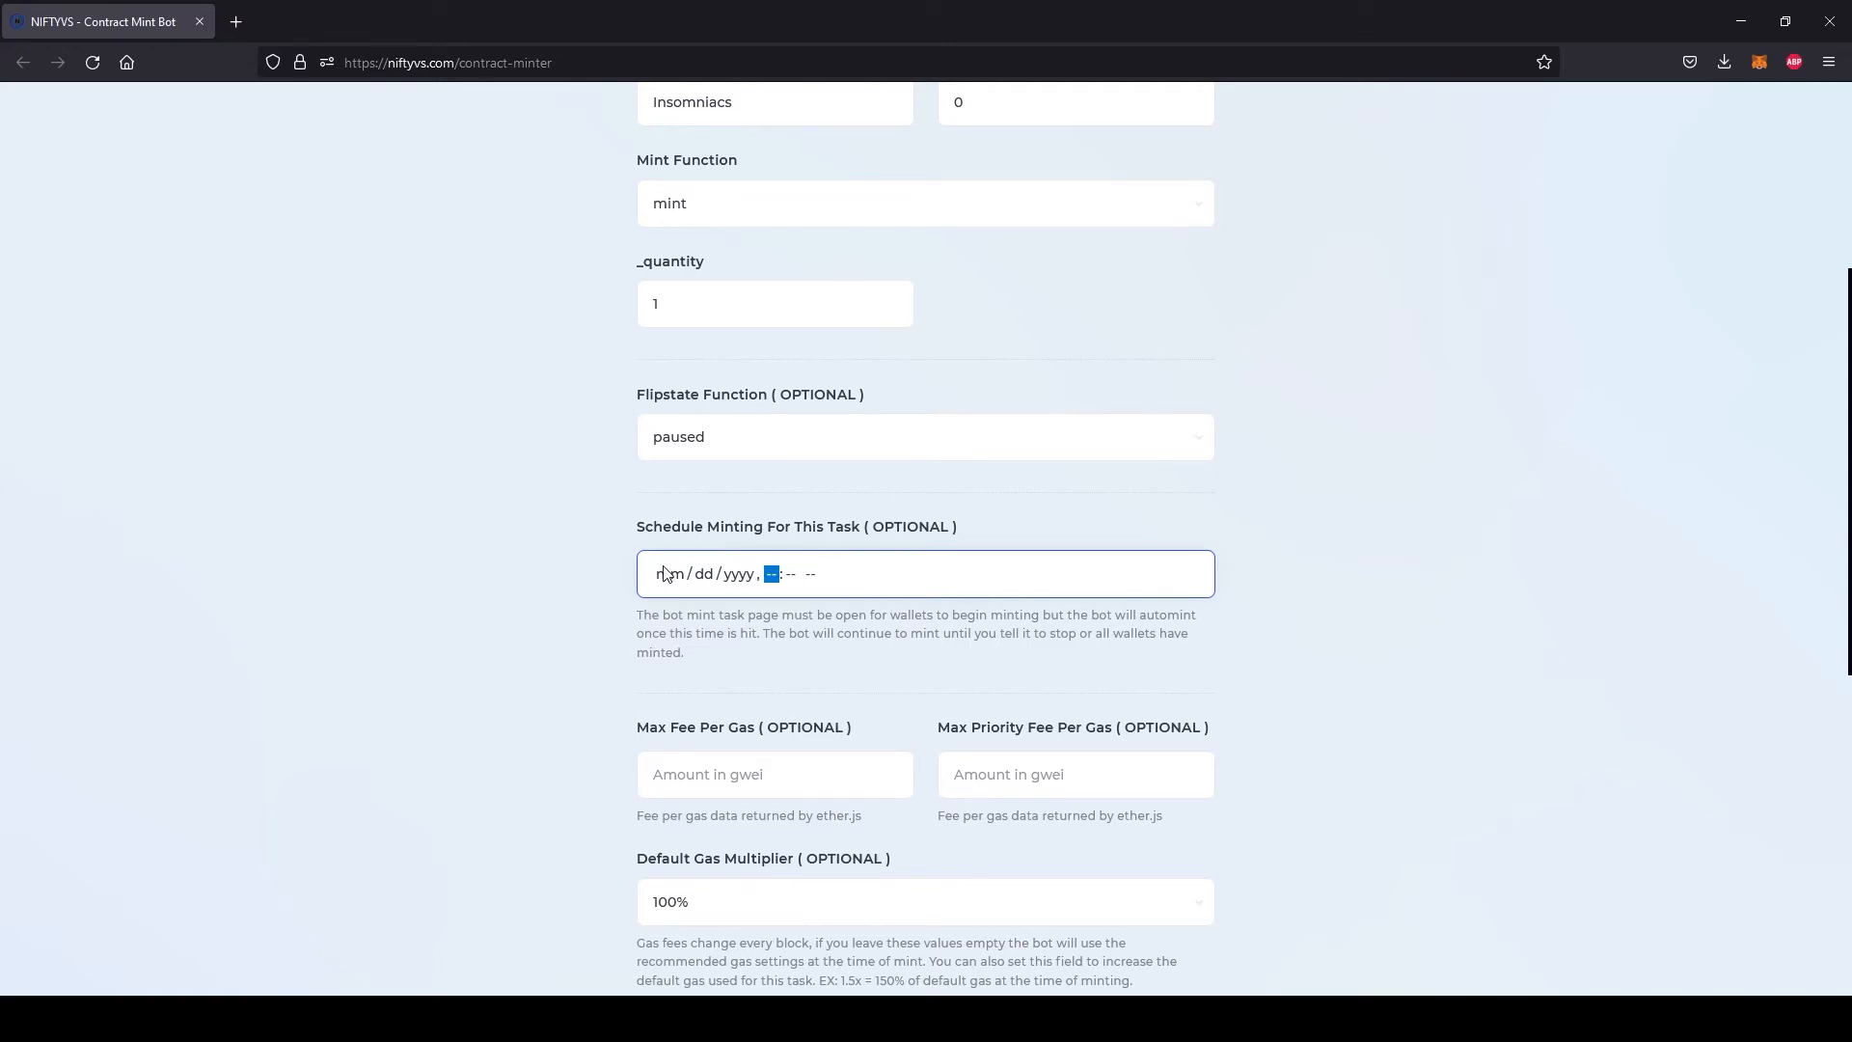
left_click(559, 578)
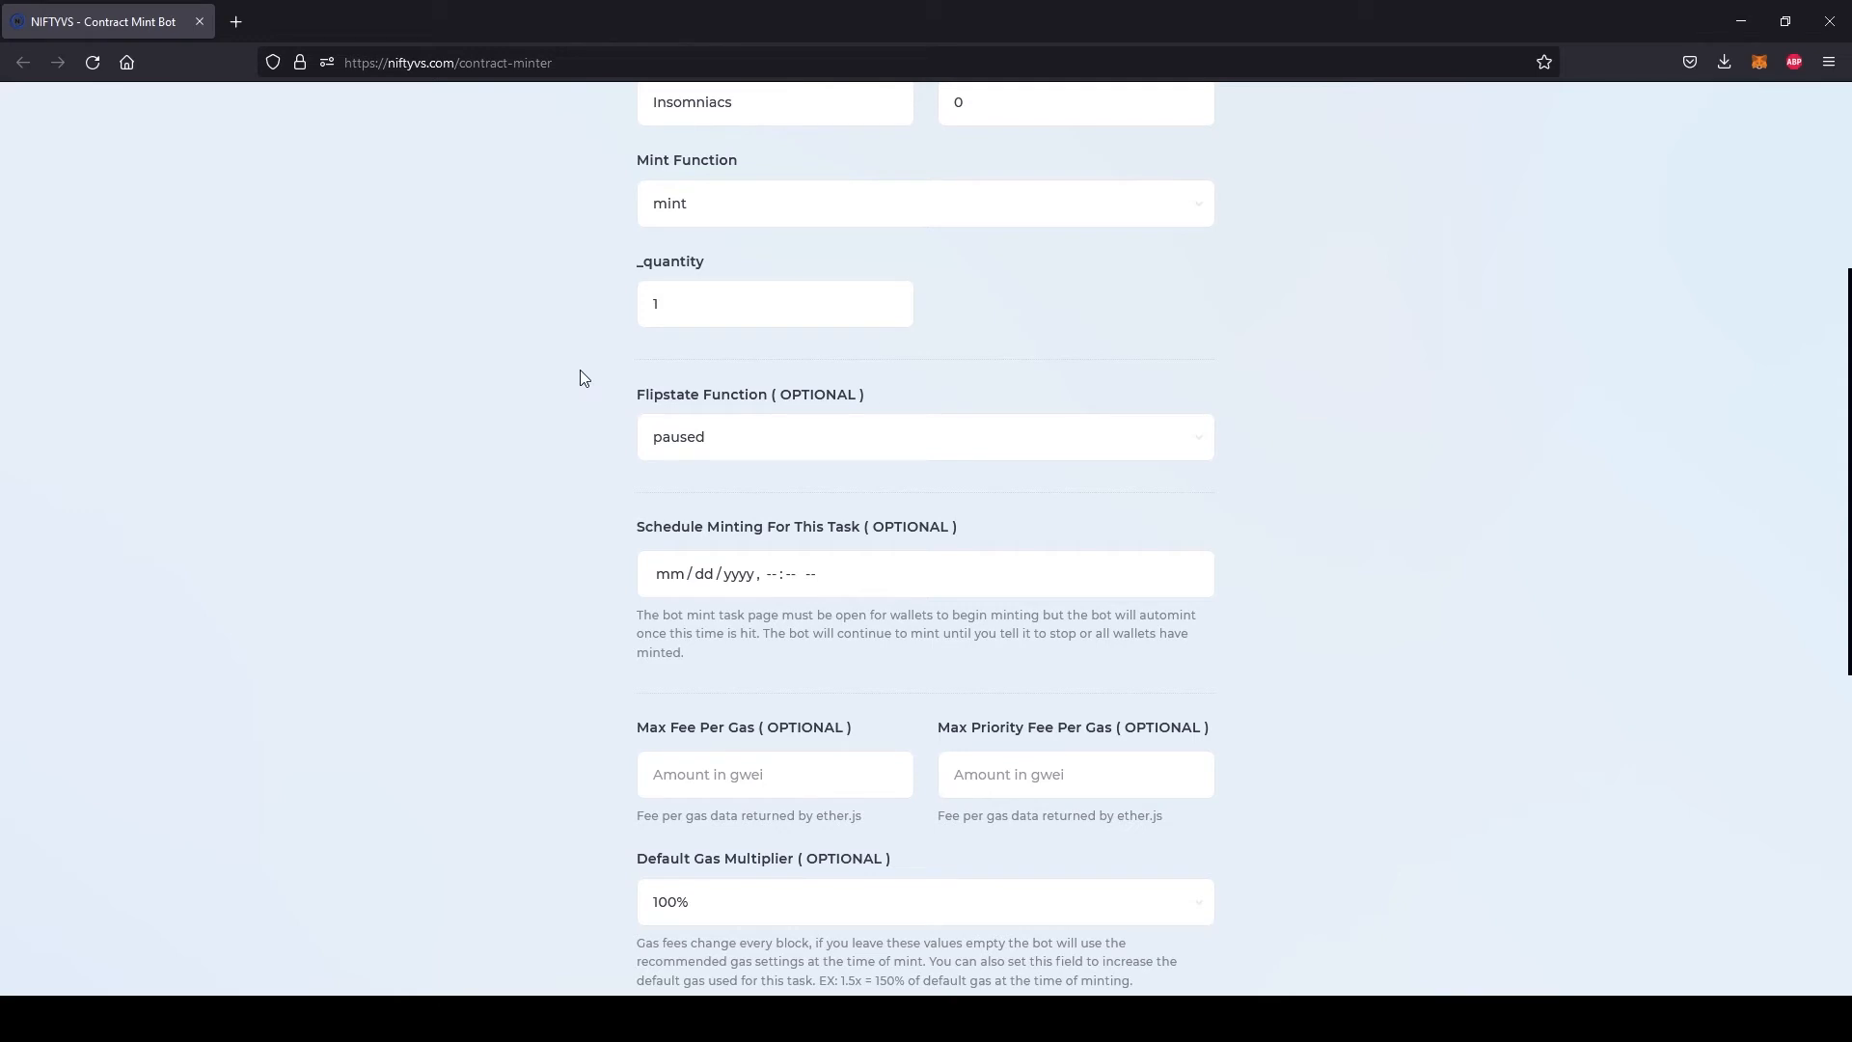
left_click(724, 442)
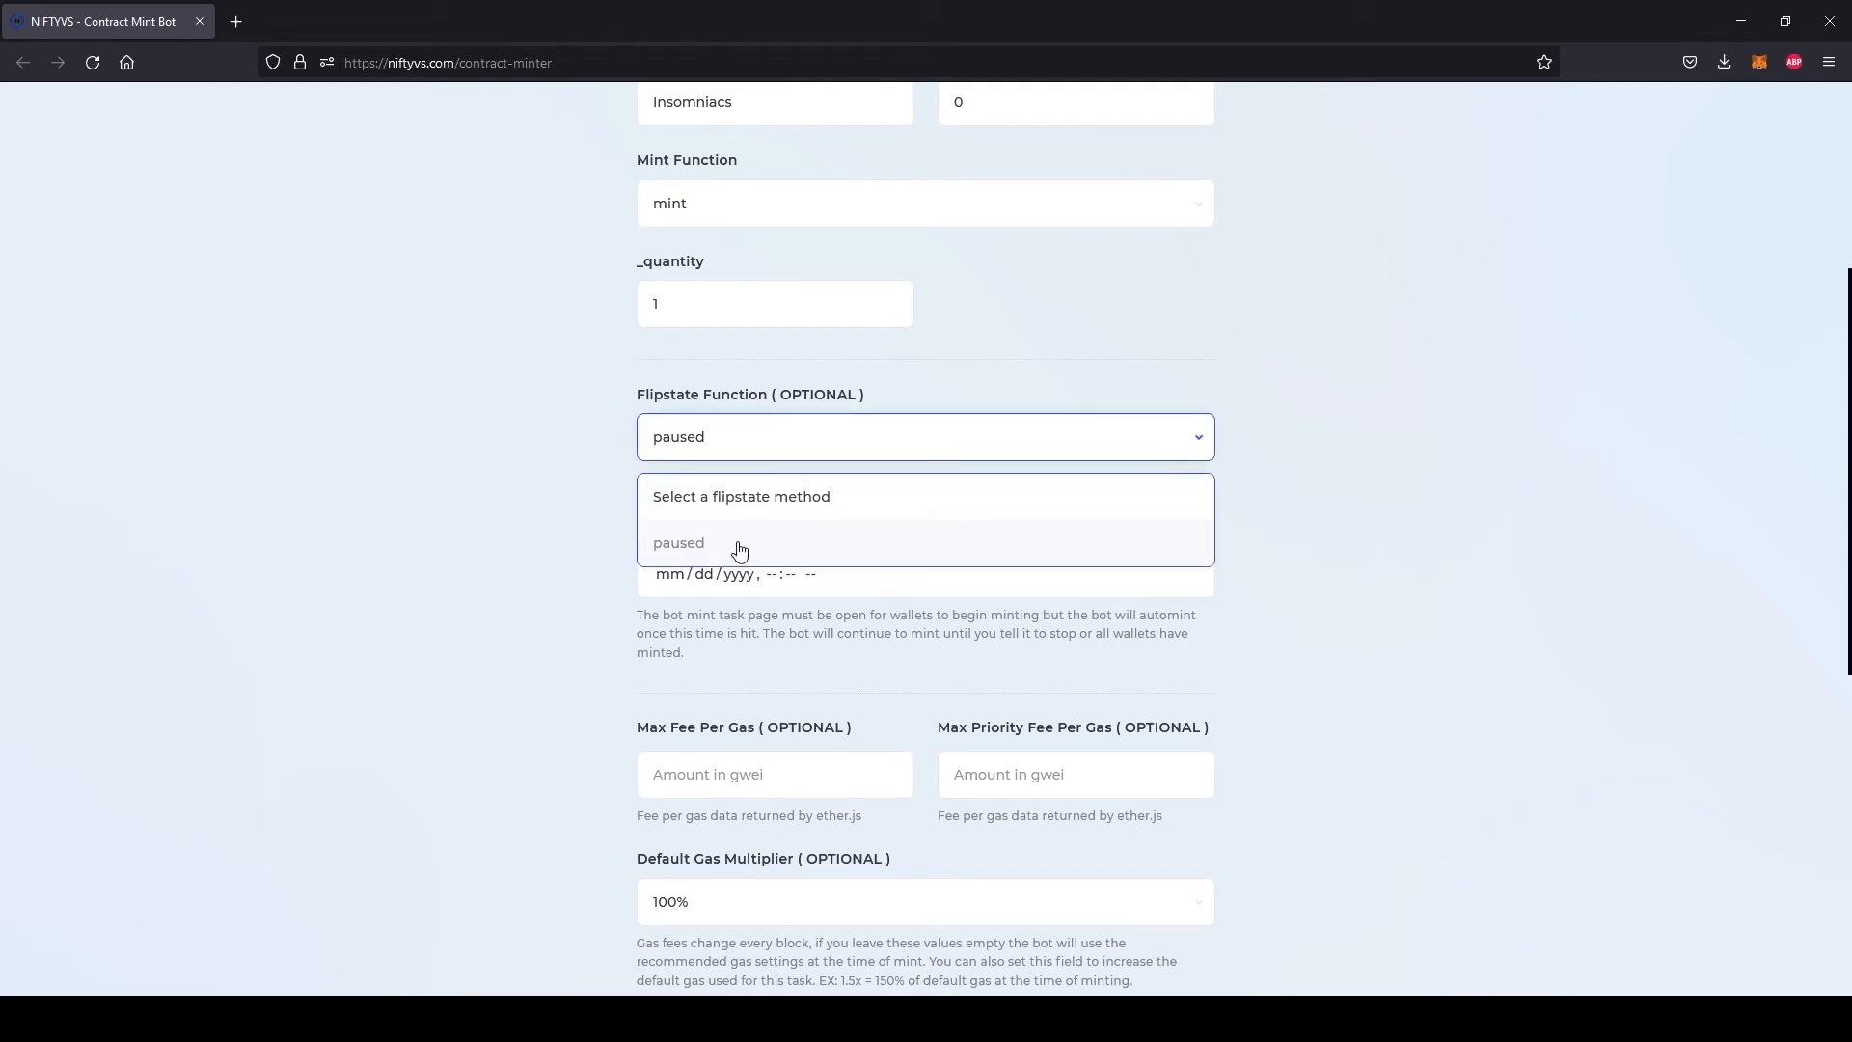
left_click(669, 542)
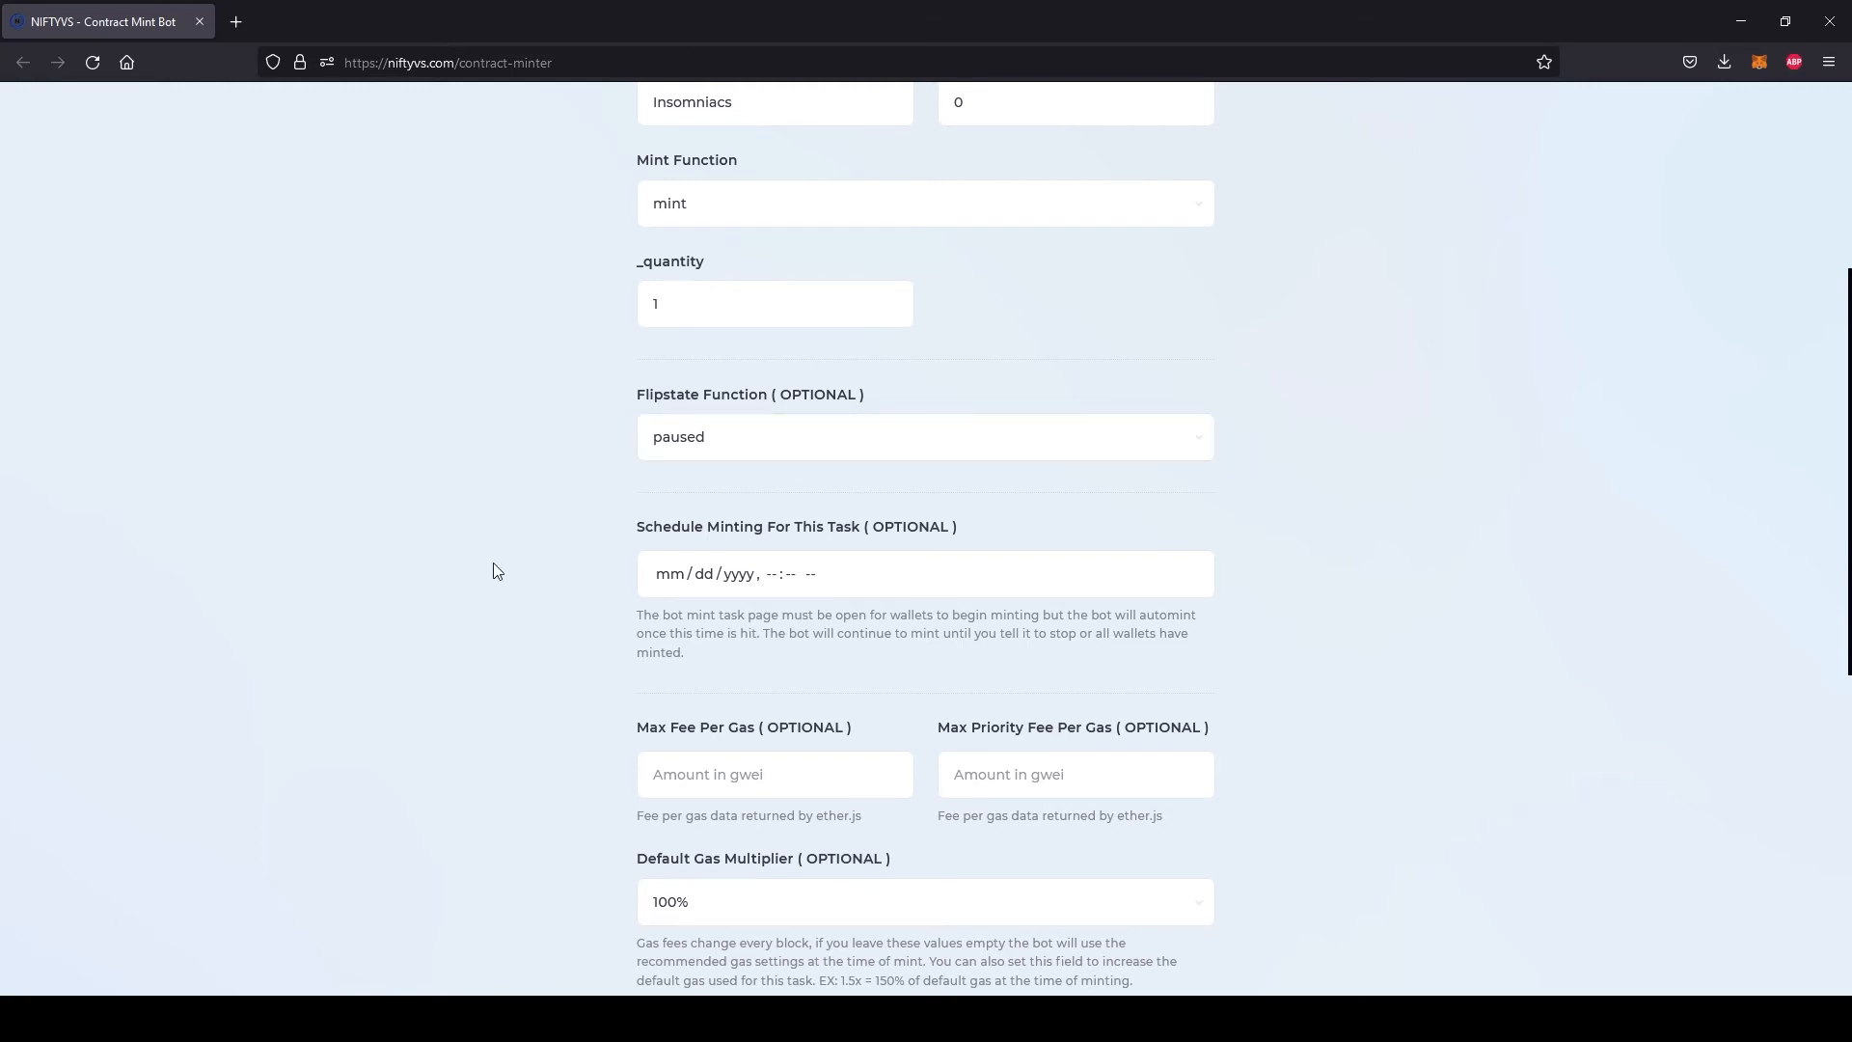
Set both the max fee per gas and the max priority fee per gas to 500 gwei
scroll(493, 564, "down", 5)
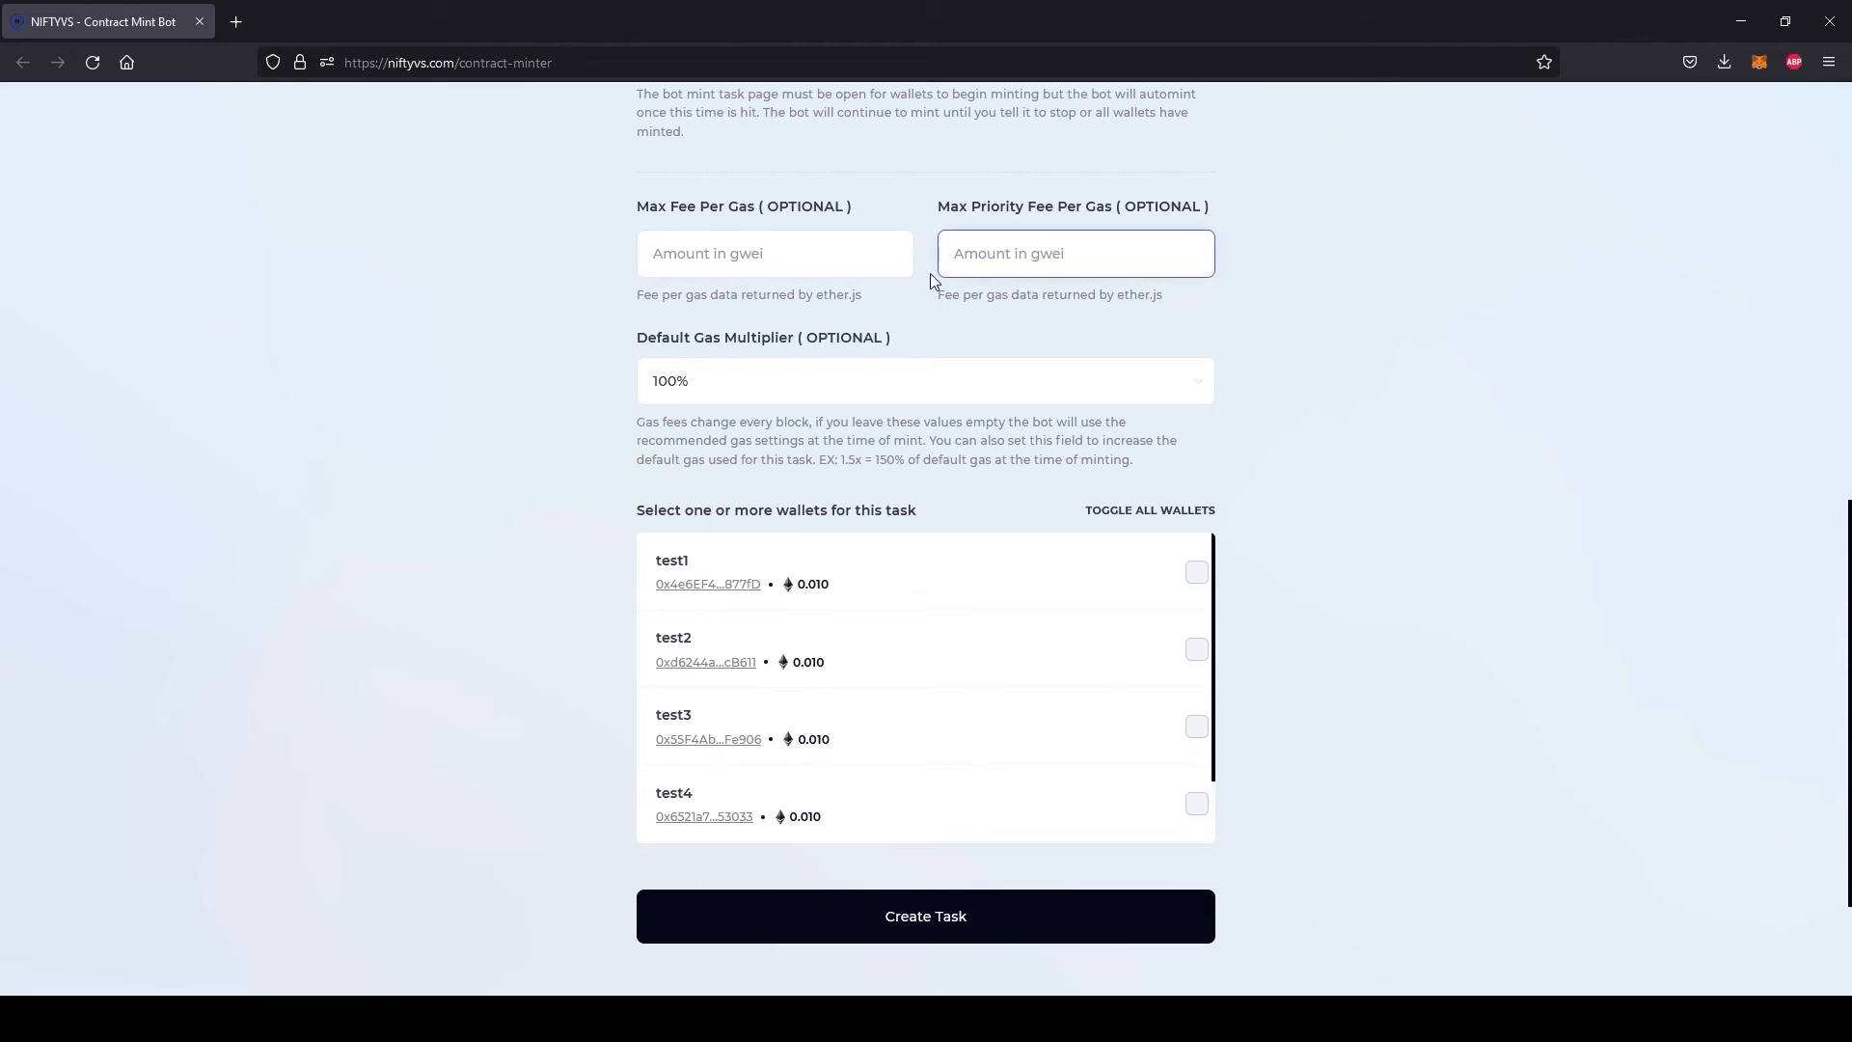
scroll(1536, 322, "up", 10)
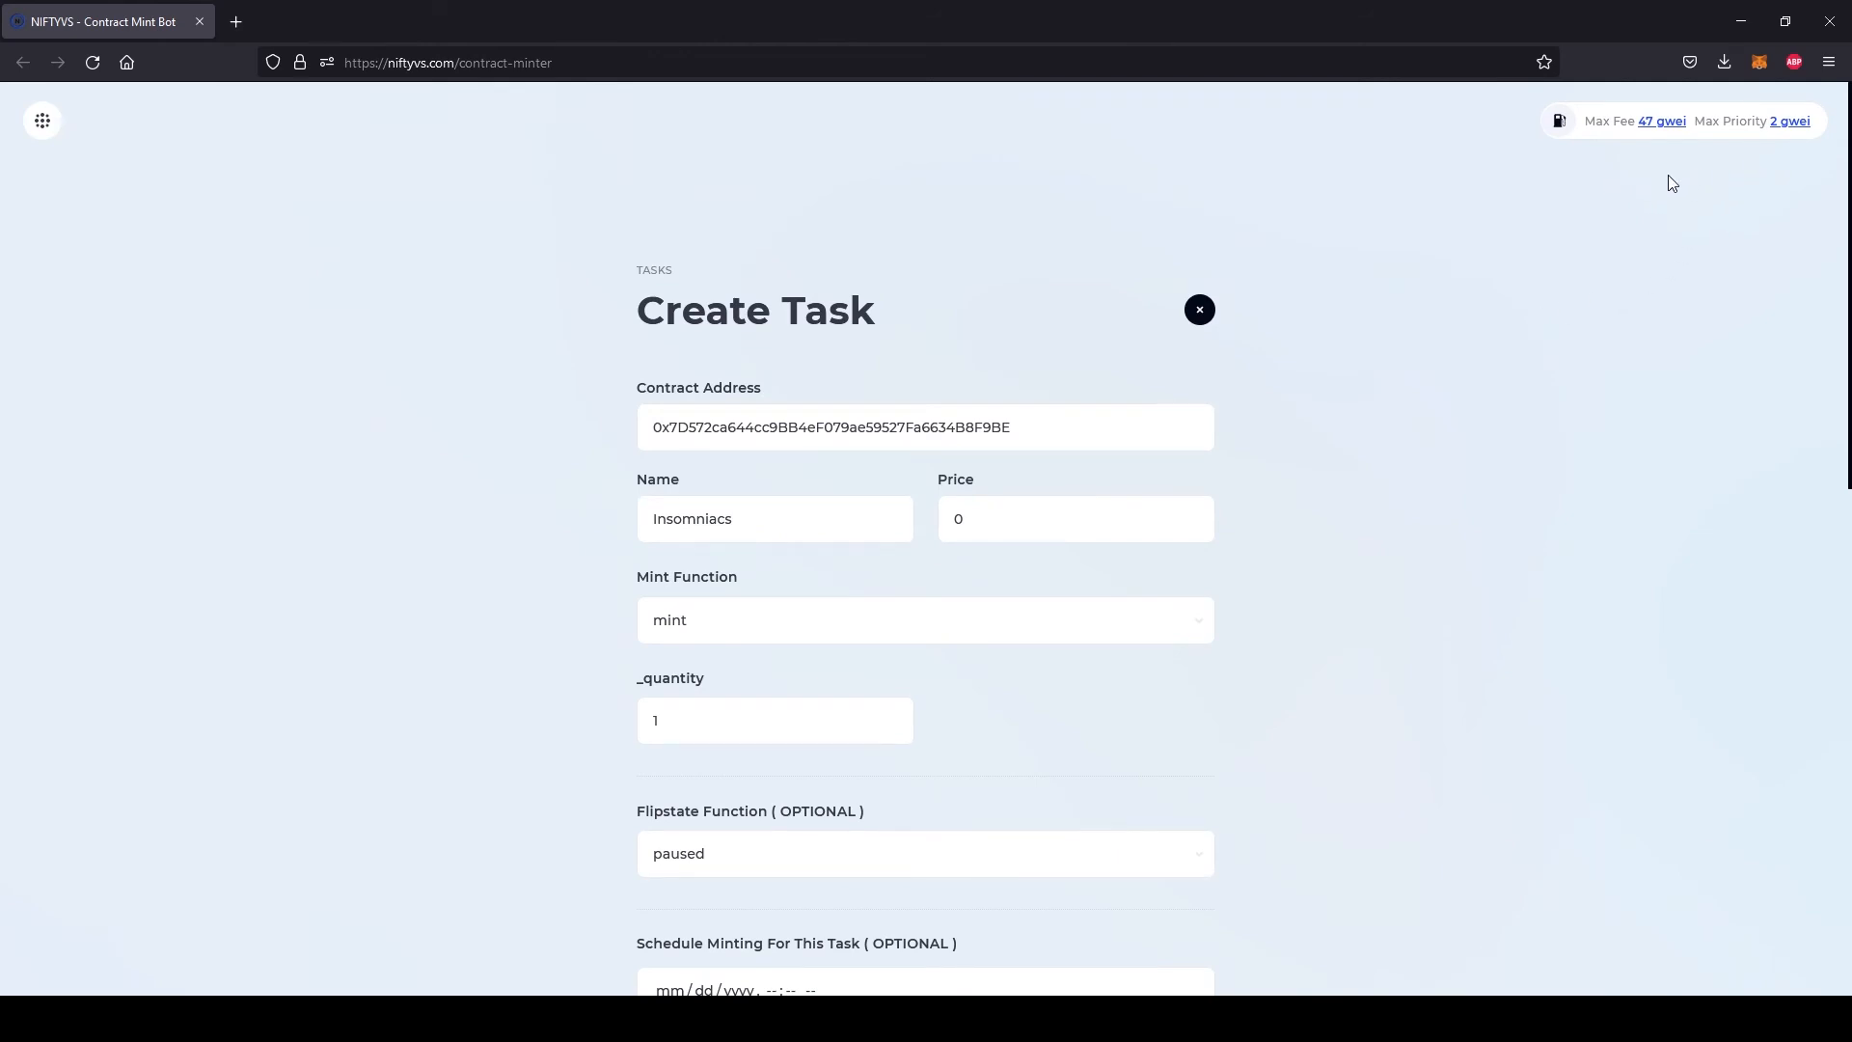
scroll(1565, 306, "down", 6)
scroll(1565, 306, "down", 3)
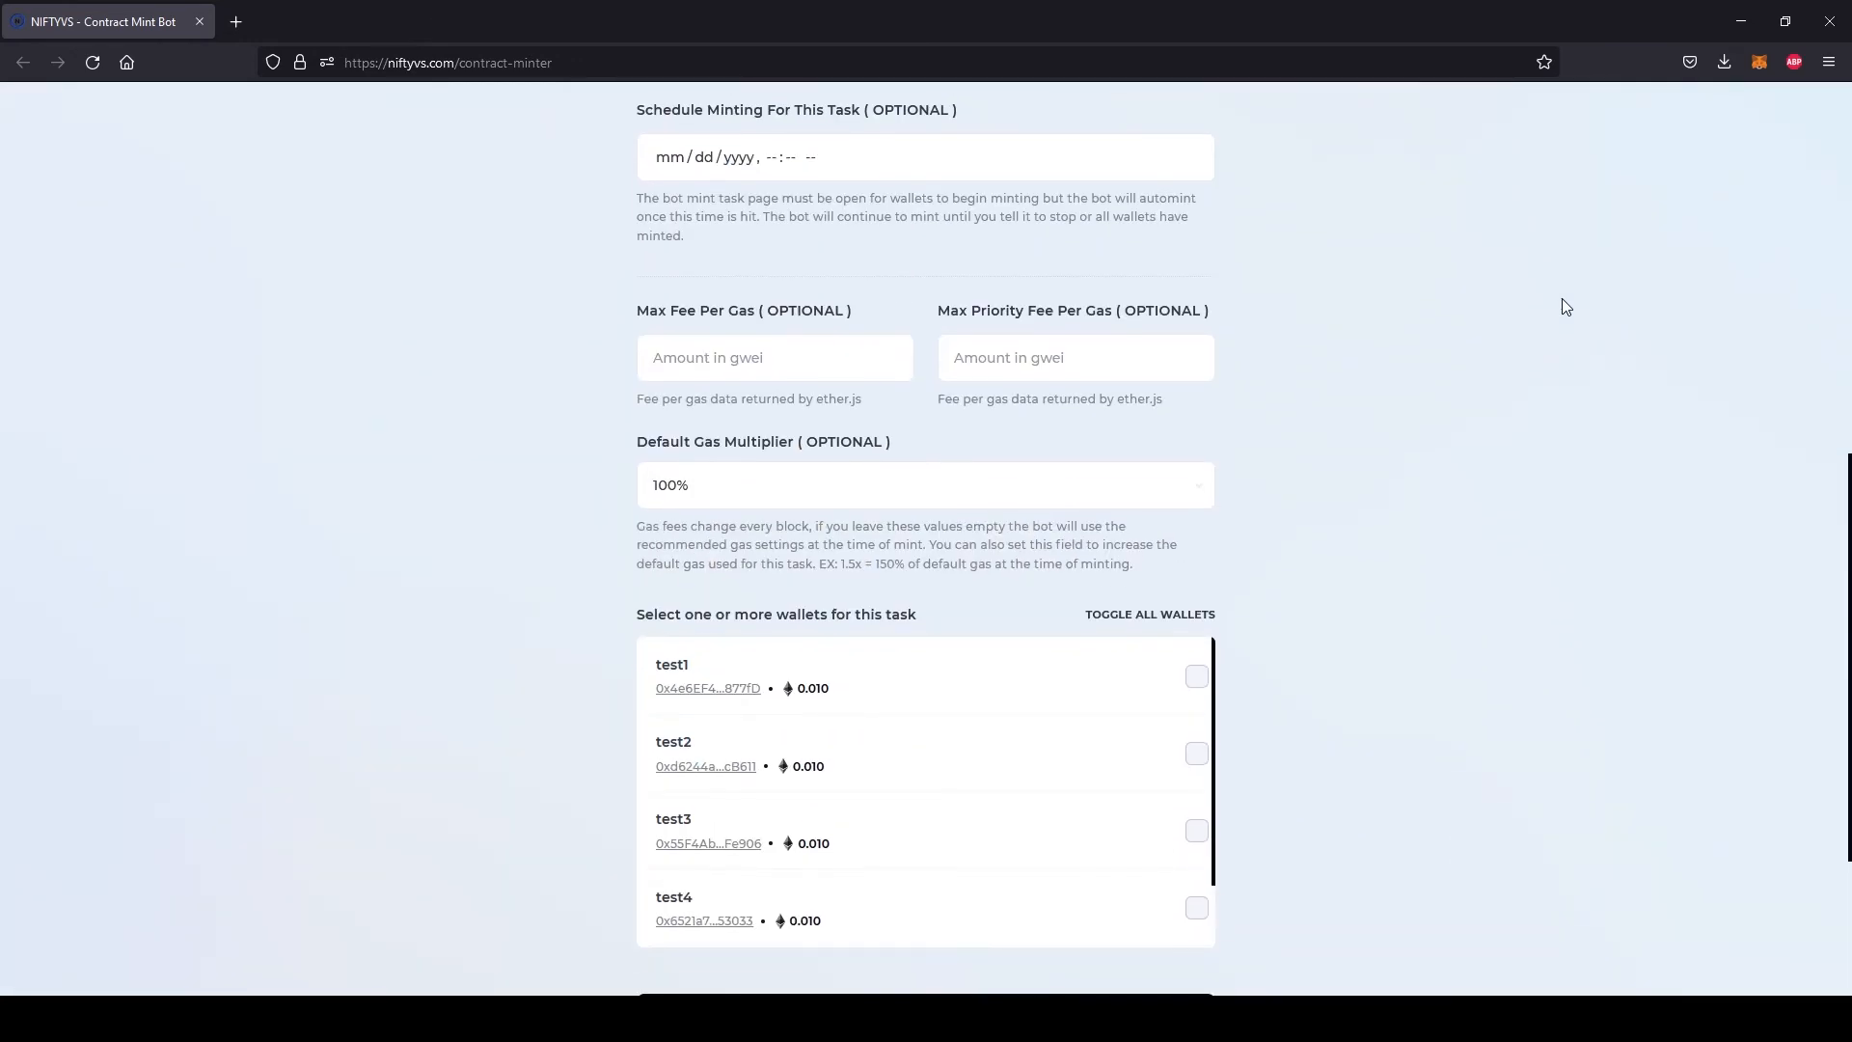
left_click(719, 342)
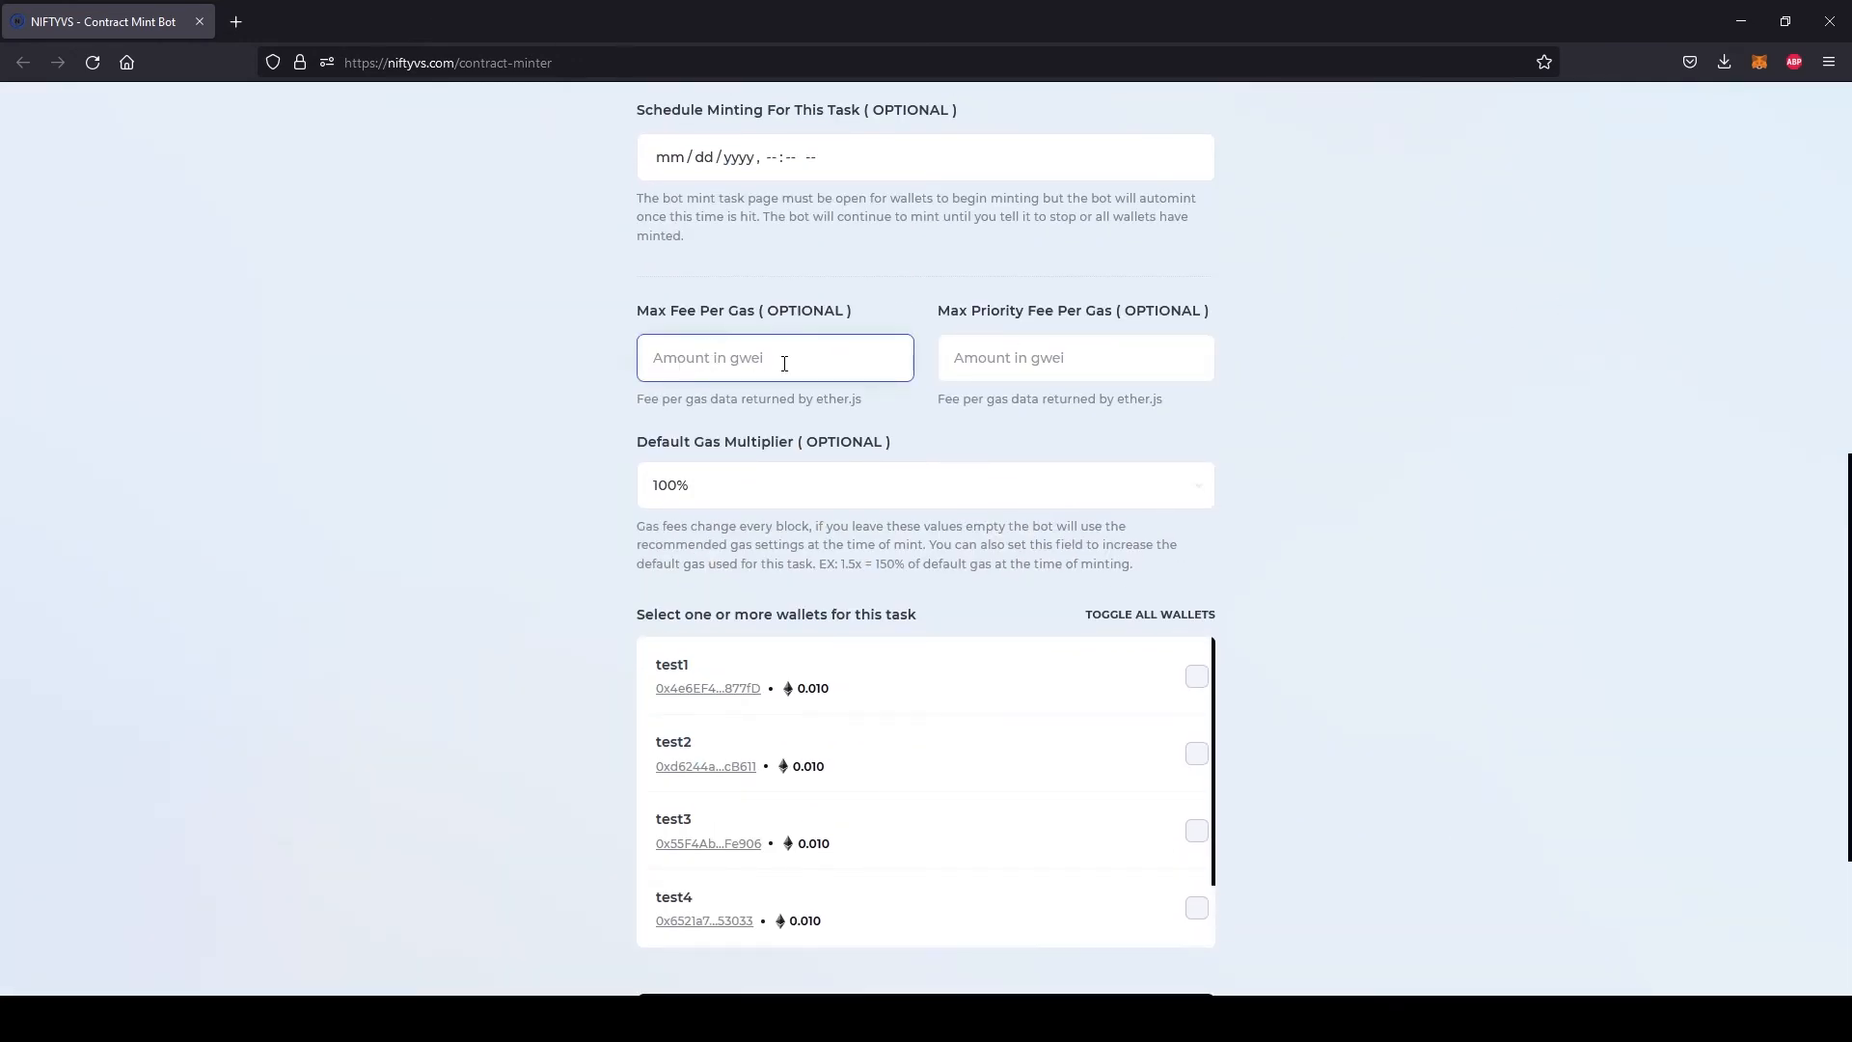
type("500")
left_click(1084, 372)
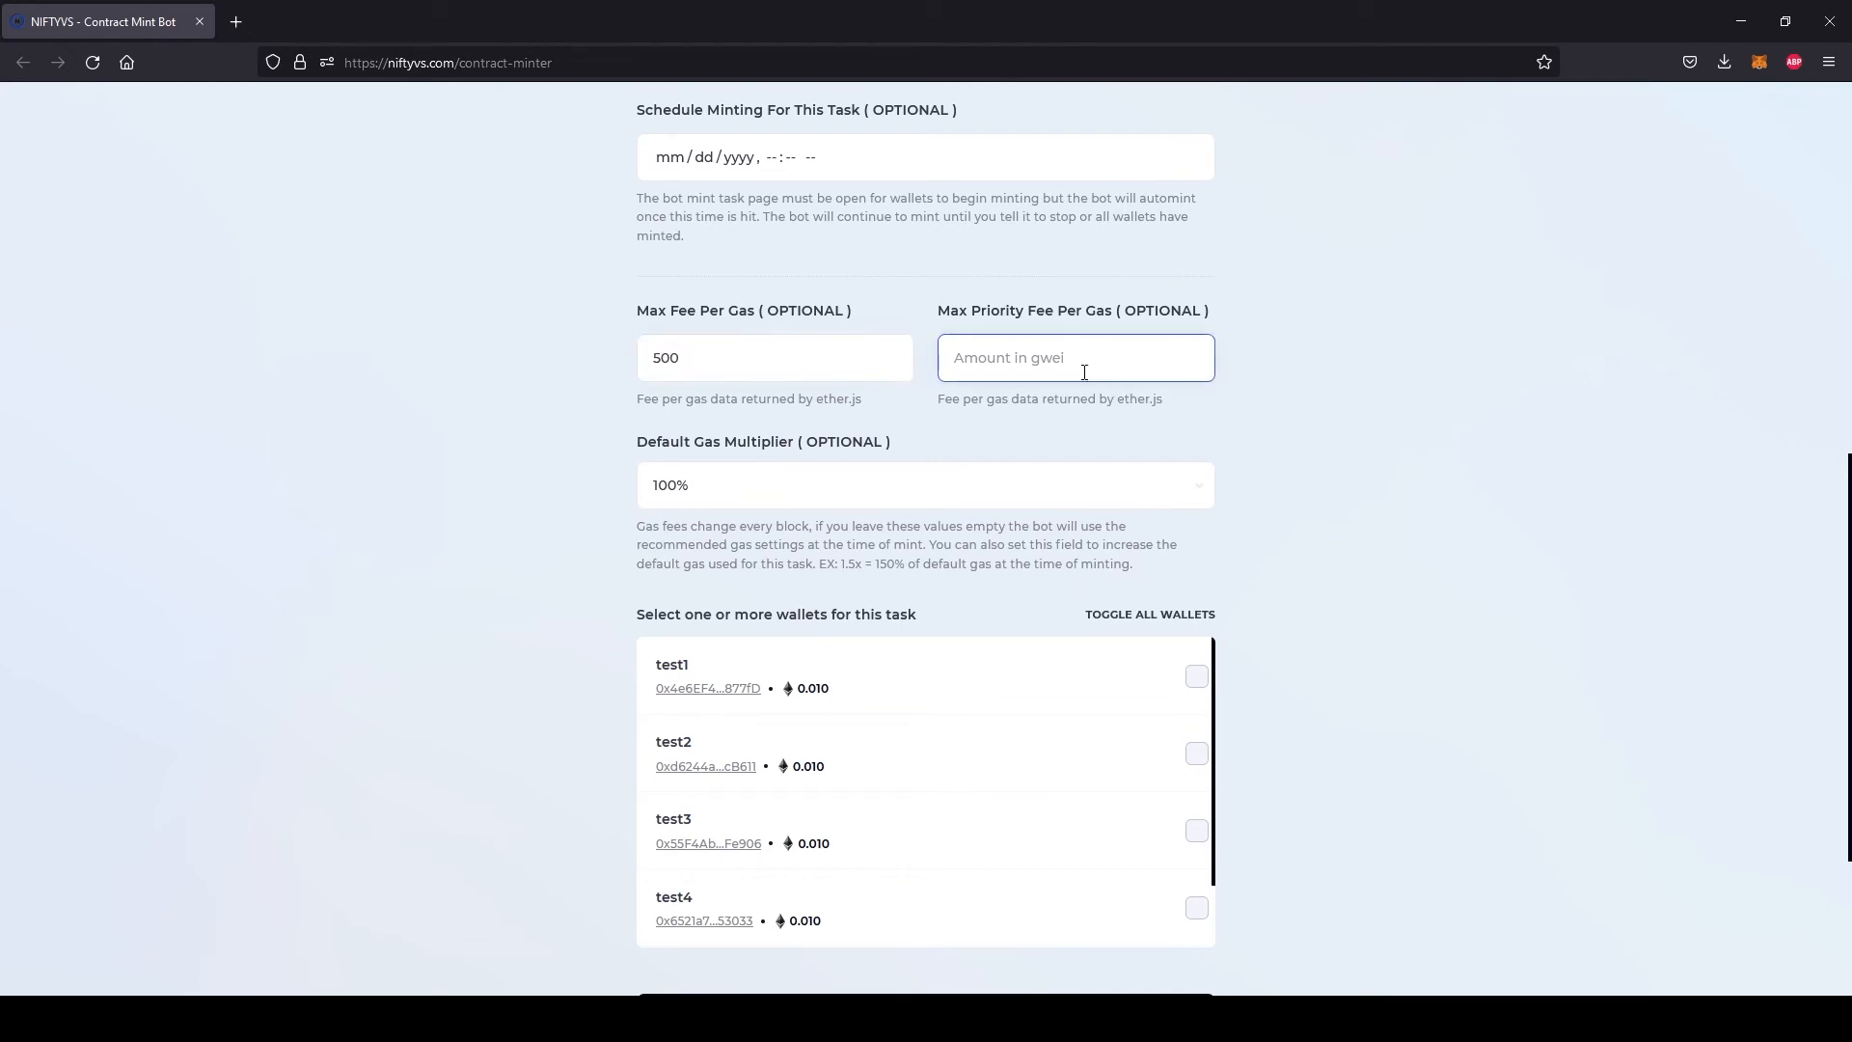
type("500")
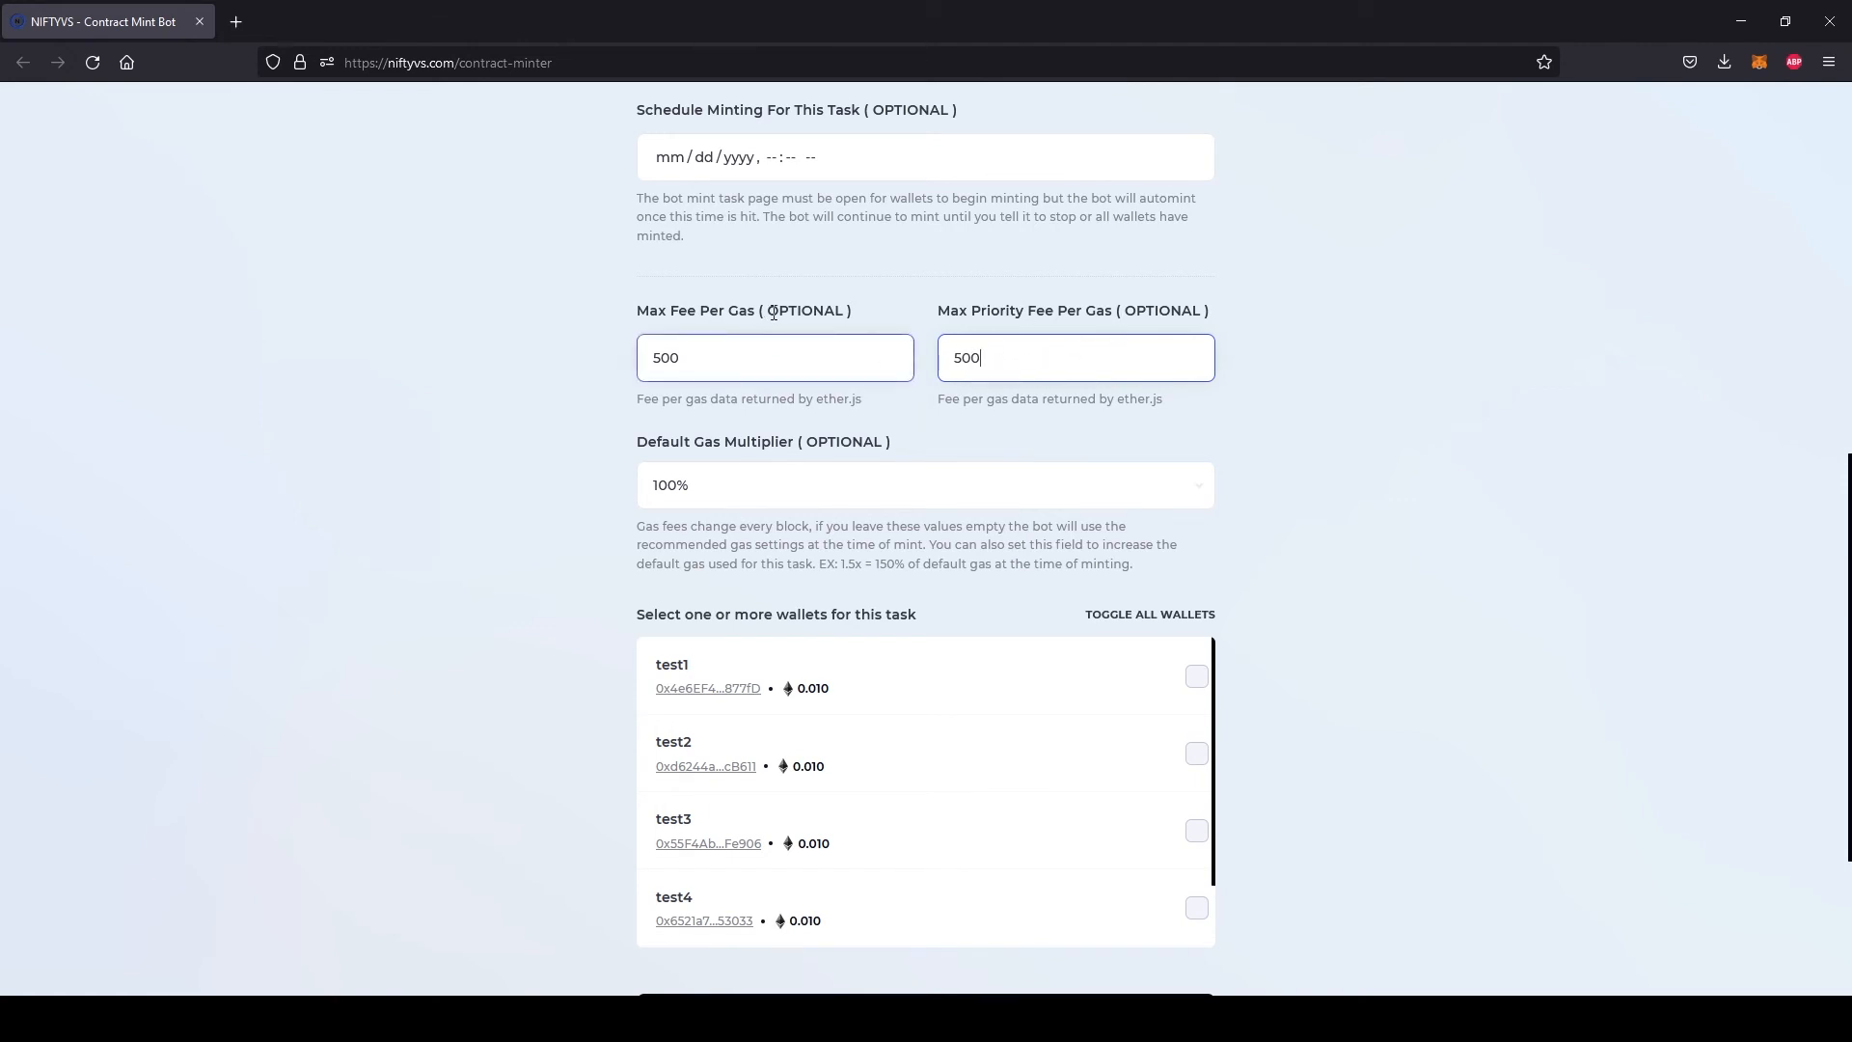
Clear the values from the max priority fee per gas and max fee per gas fields
left_click_drag(1020, 364, 599, 365)
key("BackSpace")
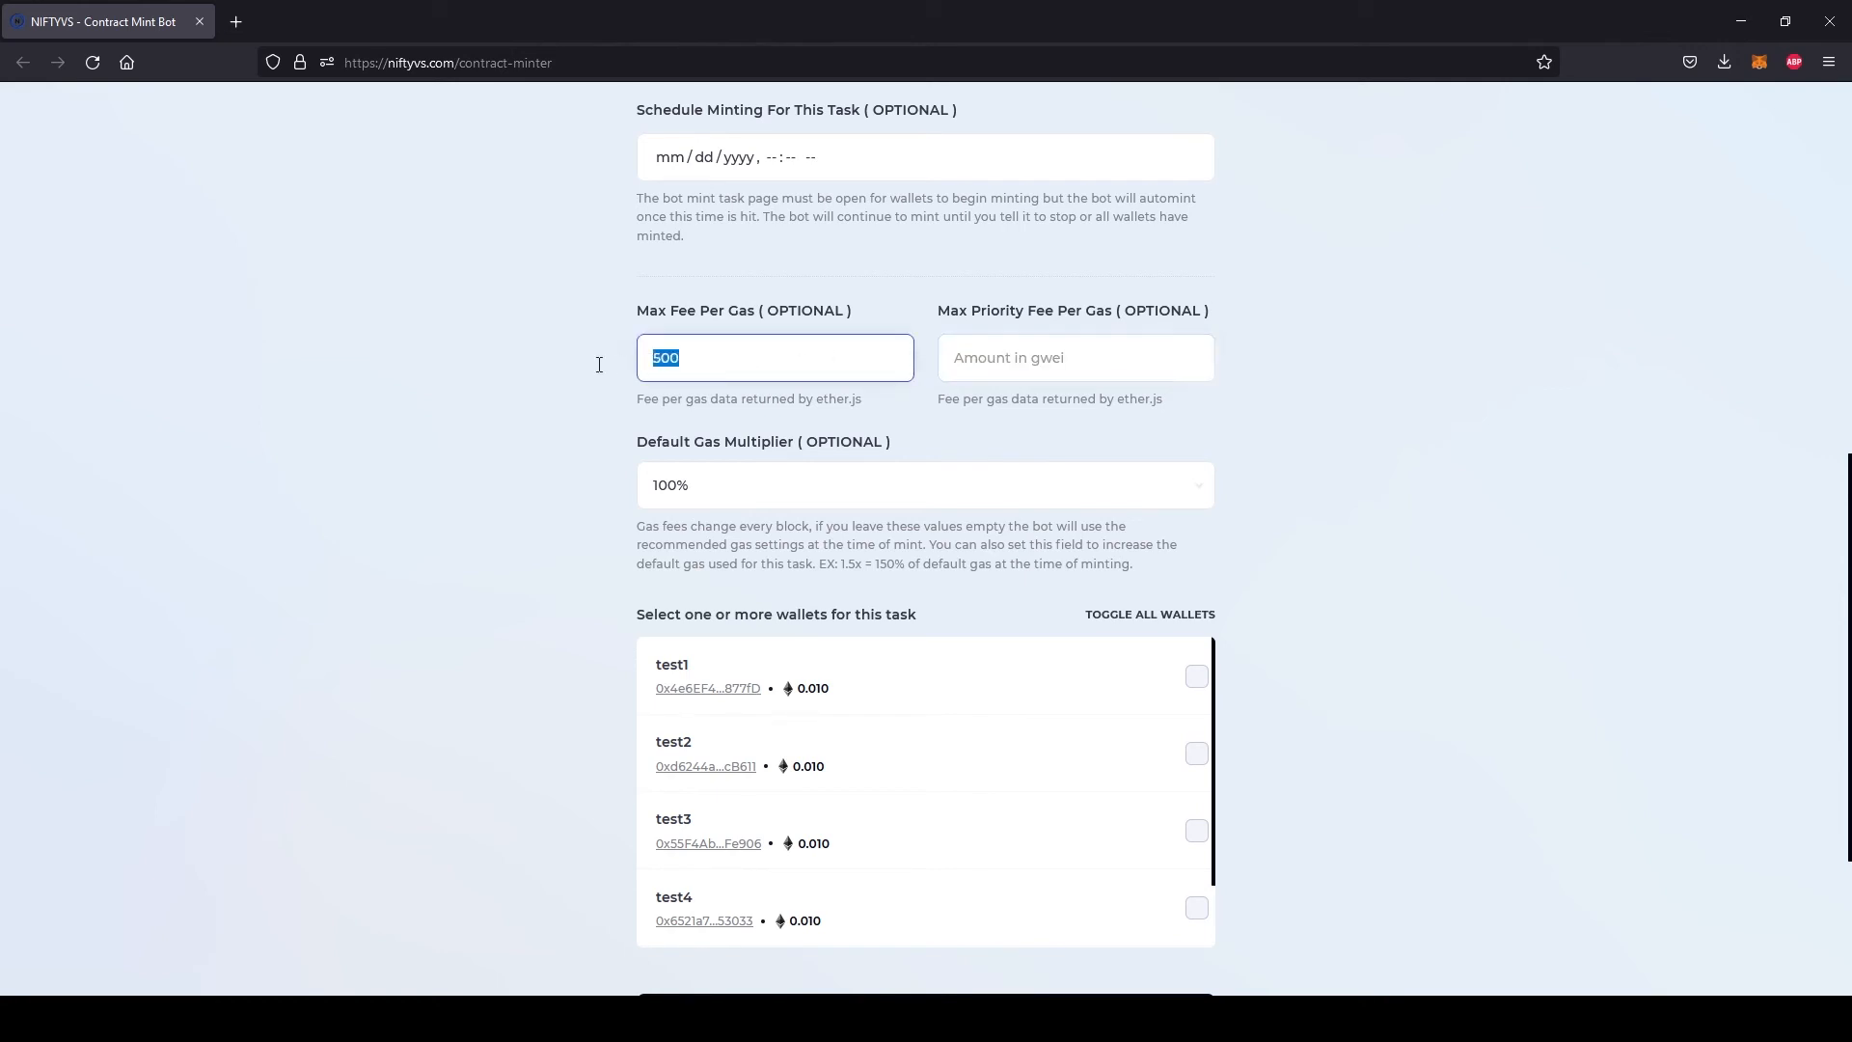
key("BackSpace")
Try a default gas multiplier of 200%, and return it to 100%
left_click(744, 450)
left_click(728, 497)
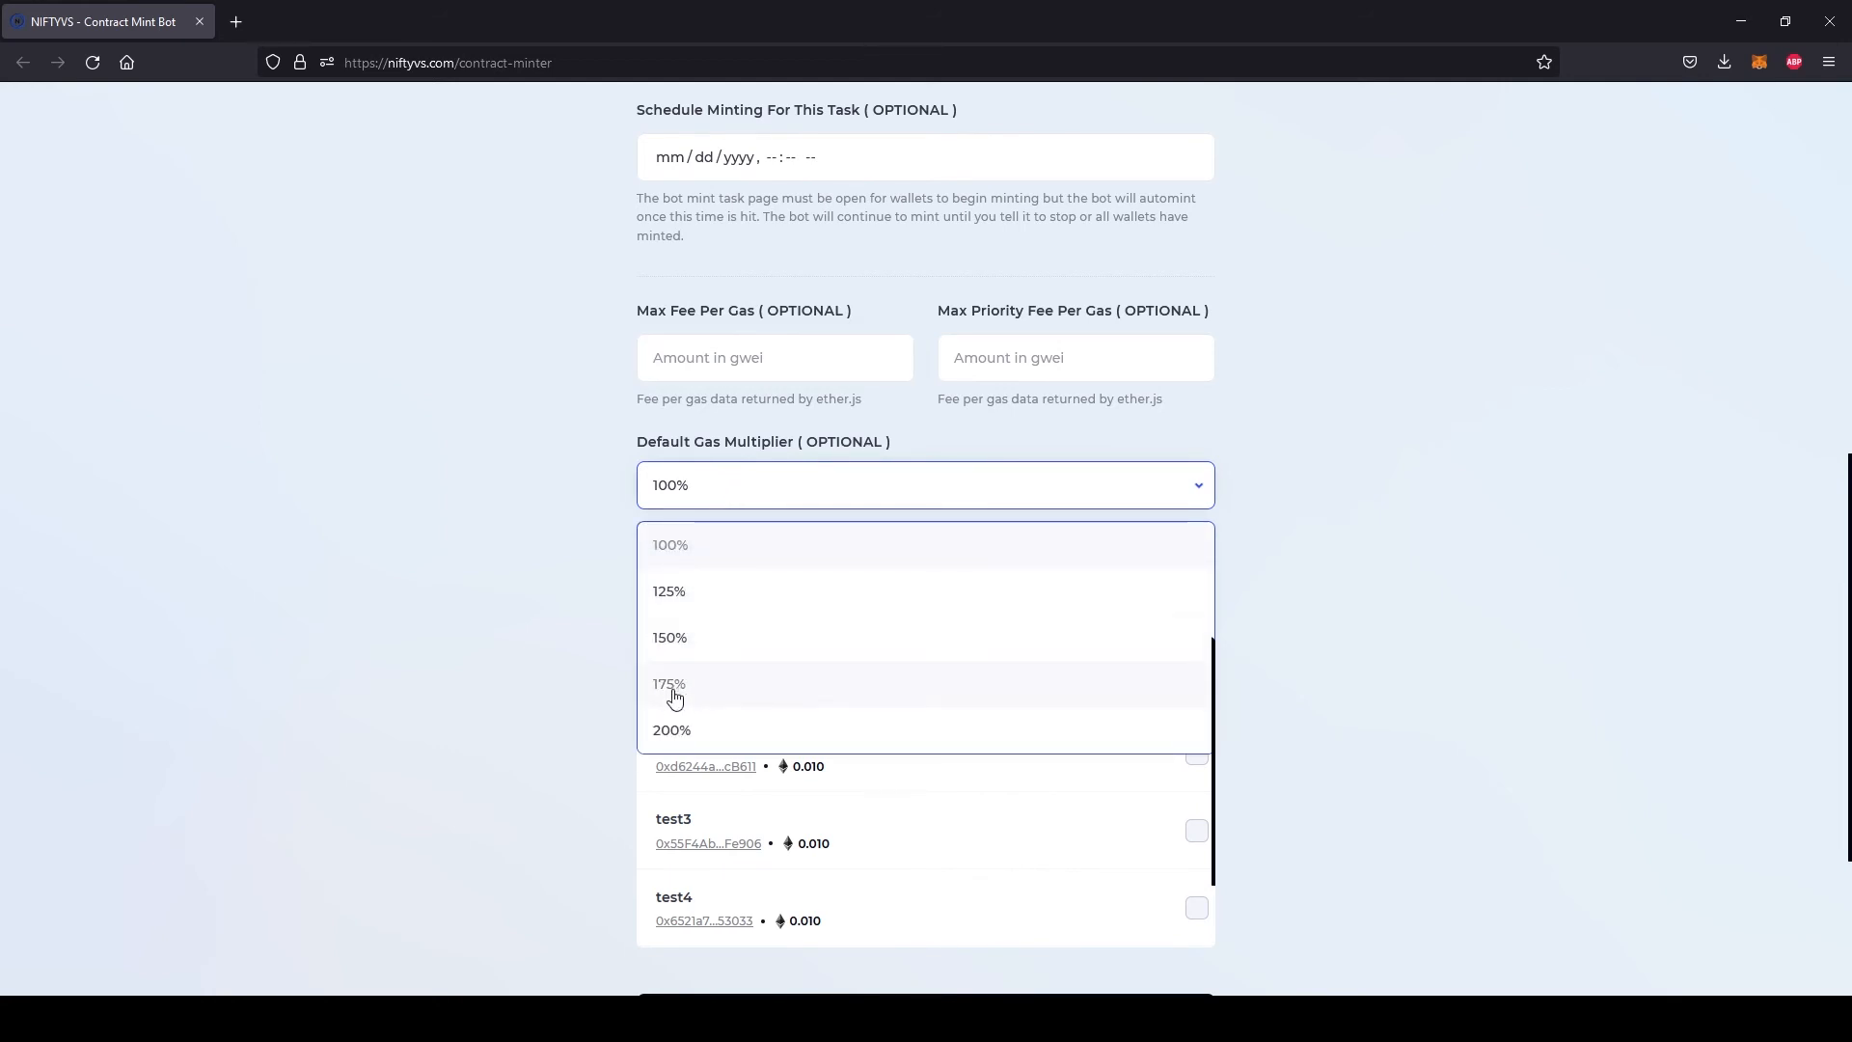
left_click(689, 741)
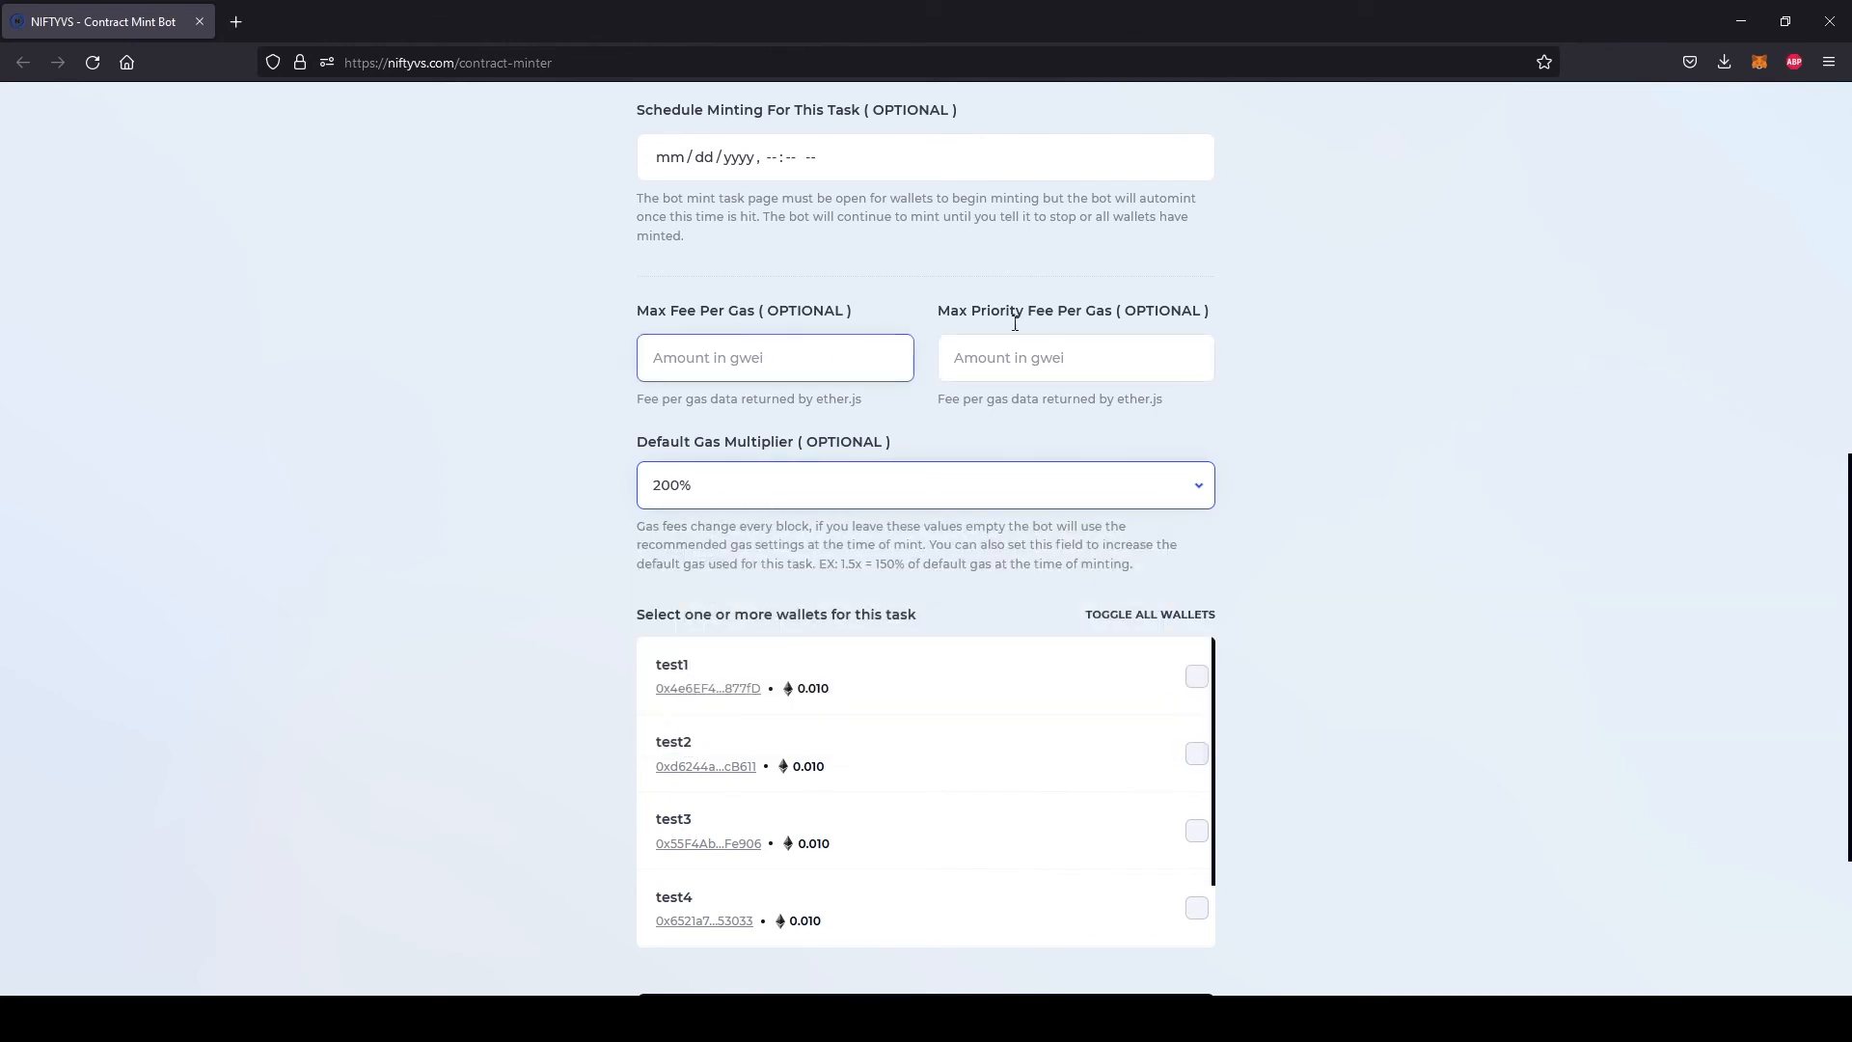
left_click(780, 490)
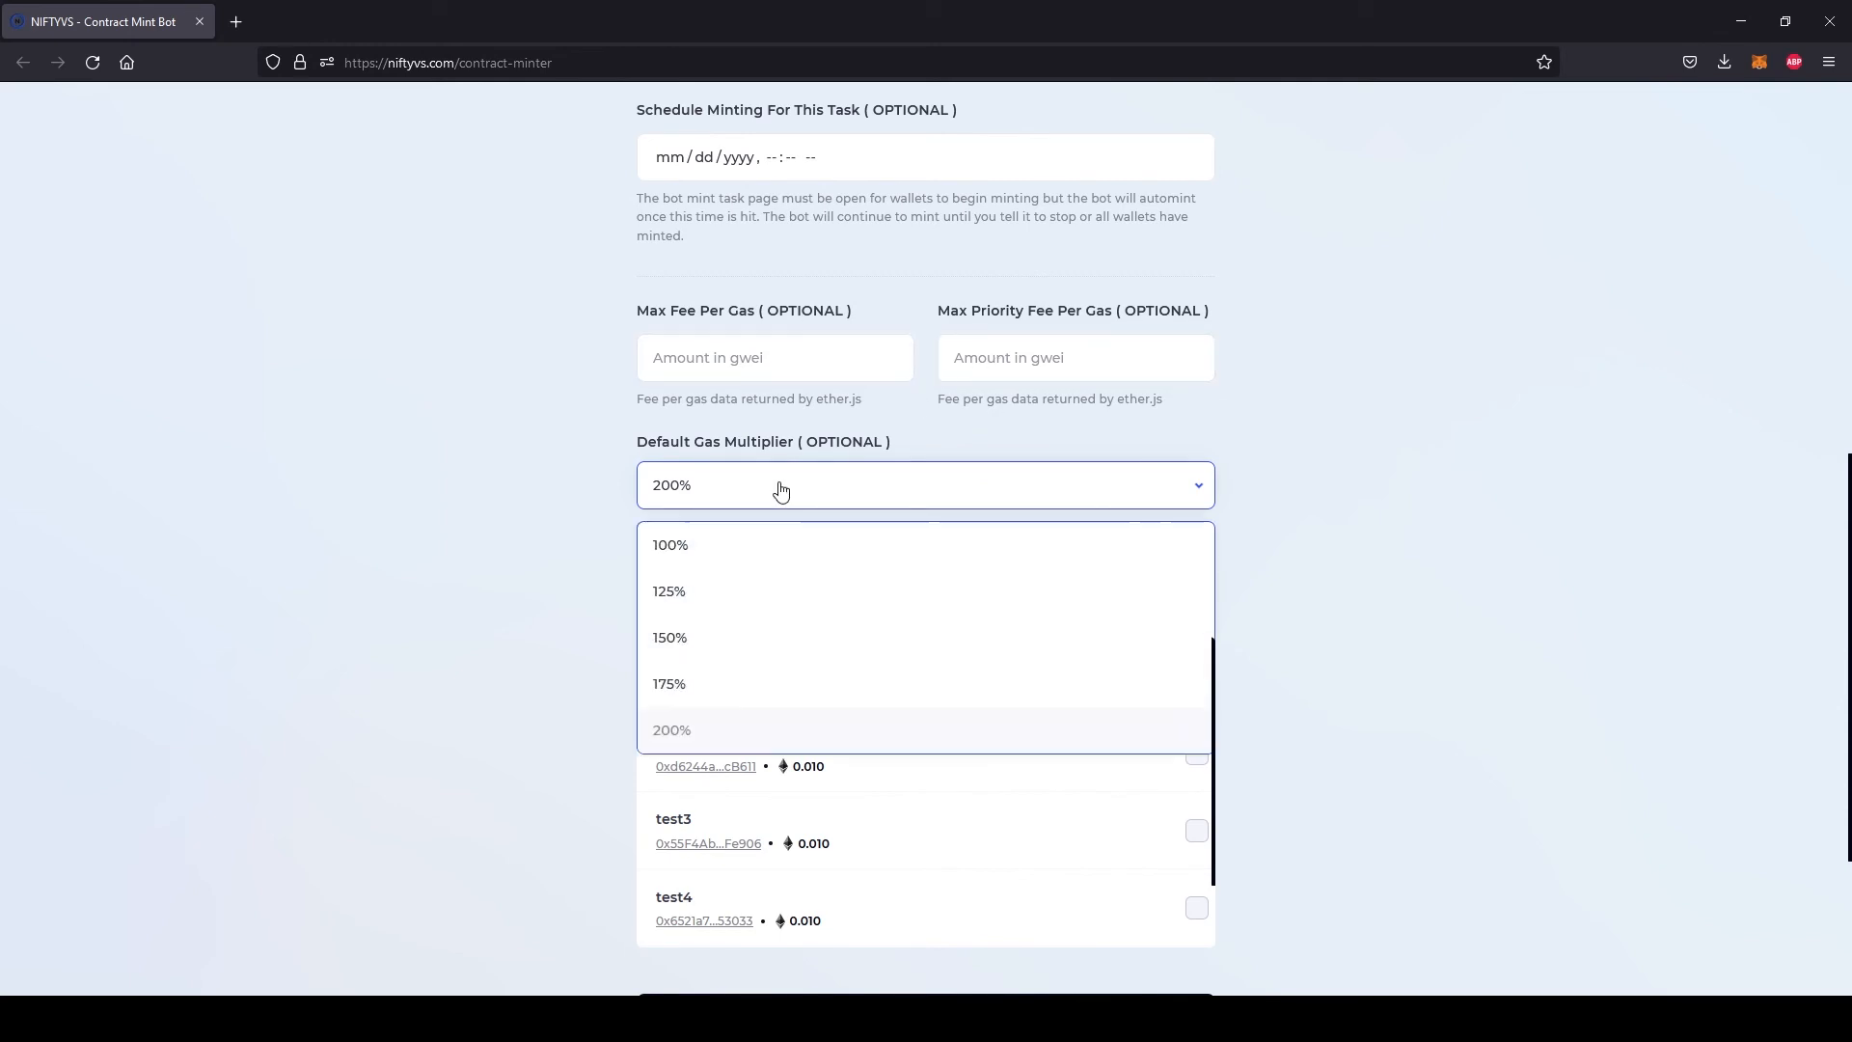
left_click(755, 547)
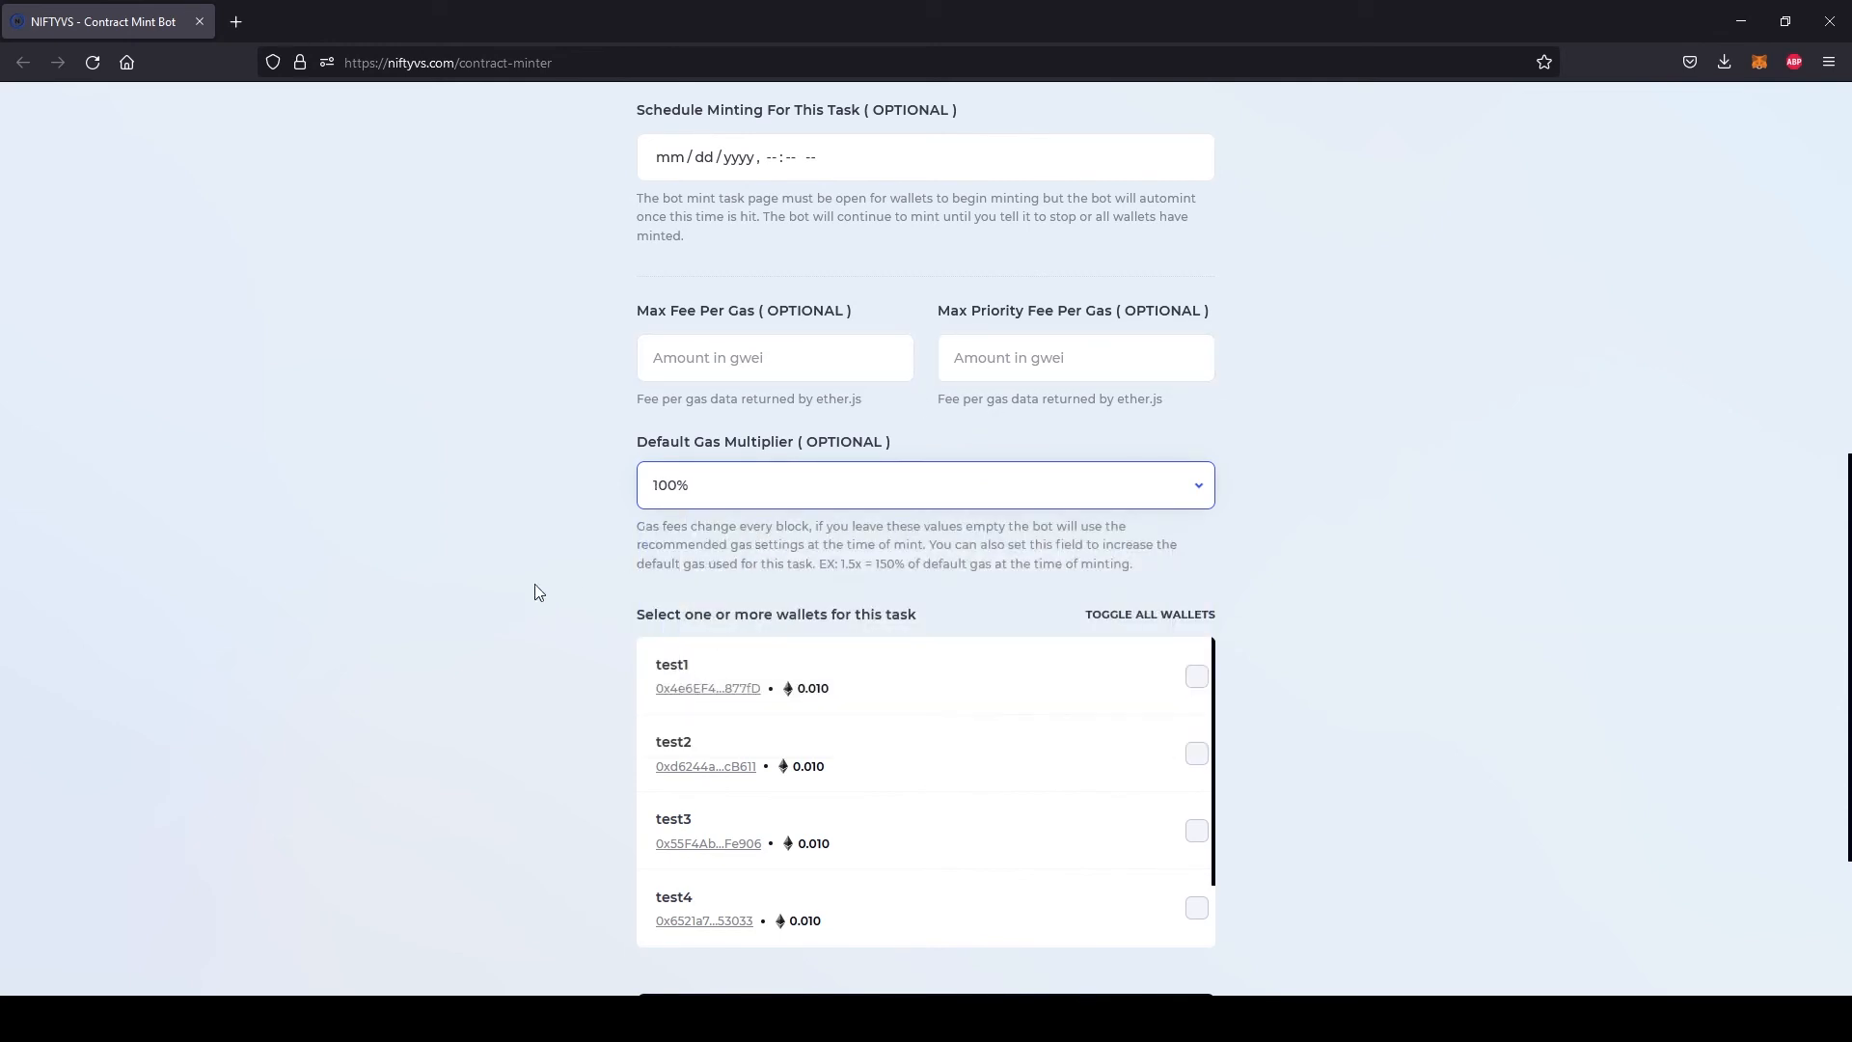
Select all wallets for the mint task and check the selection through the wallet list
scroll(487, 588, "down", 3)
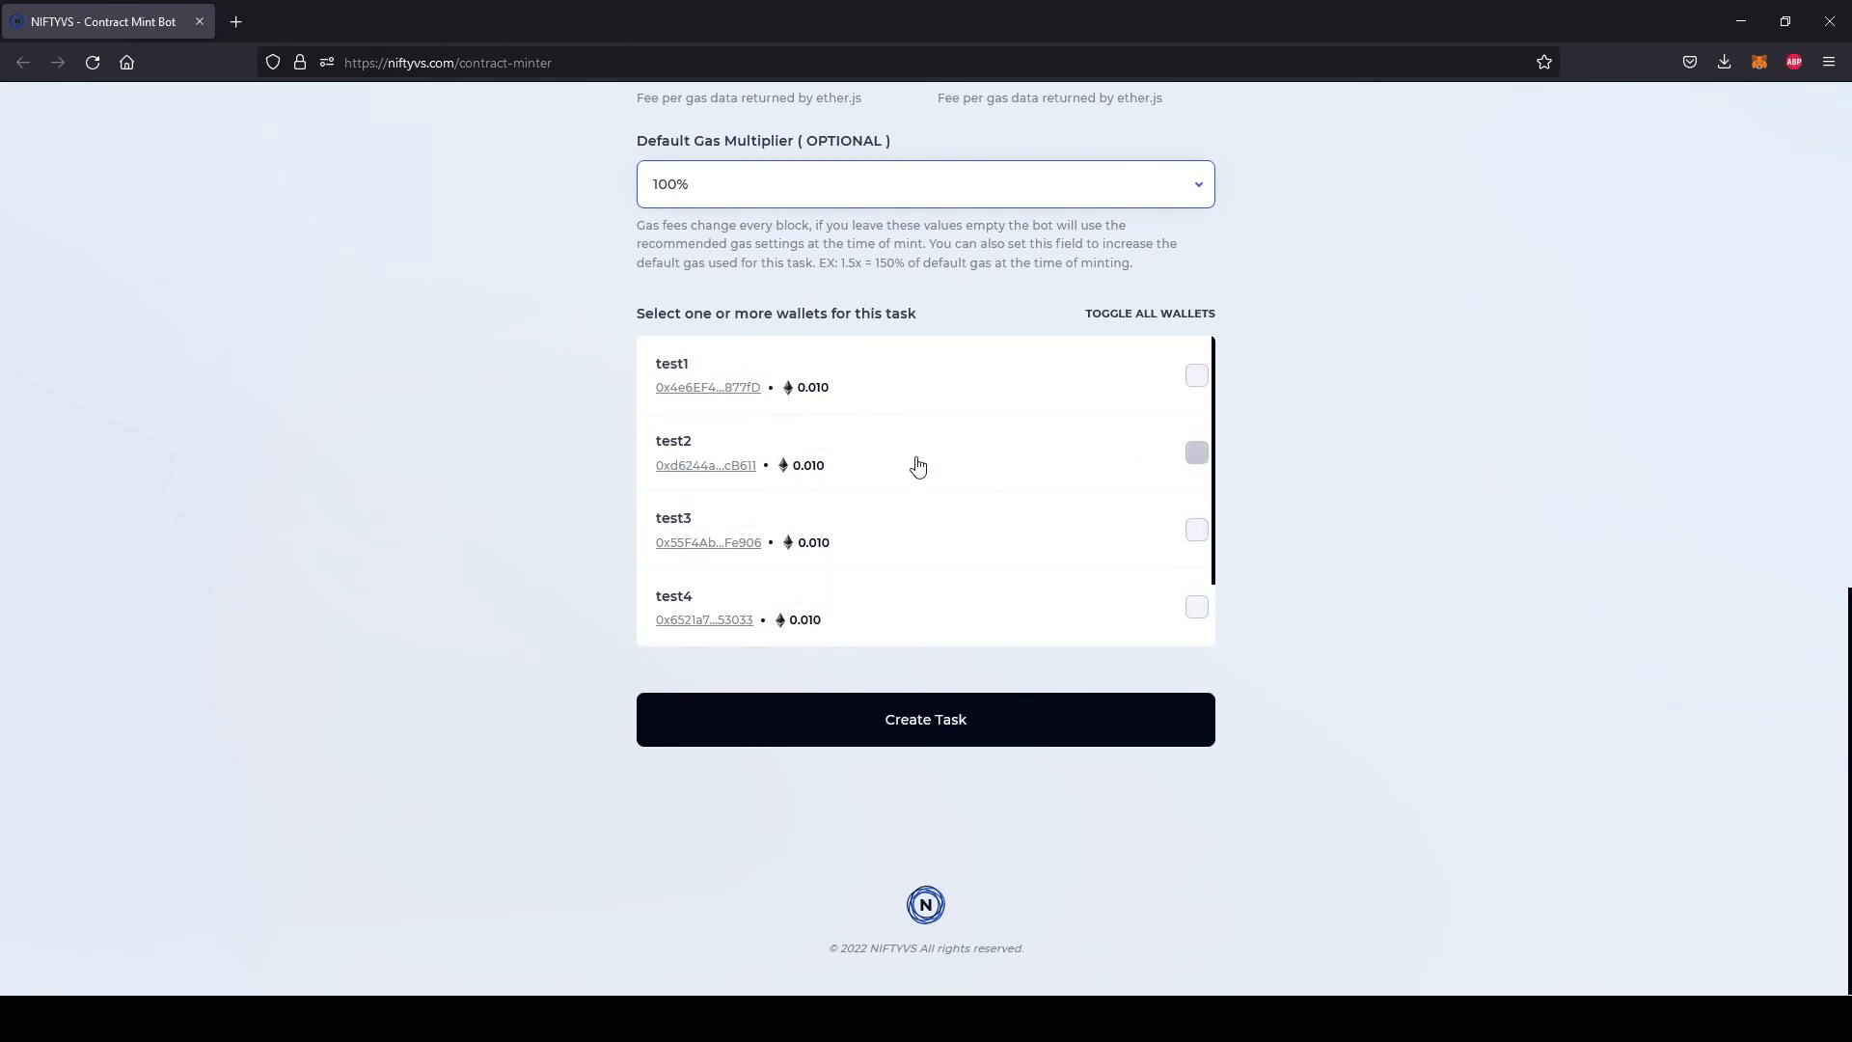
left_click(1149, 316)
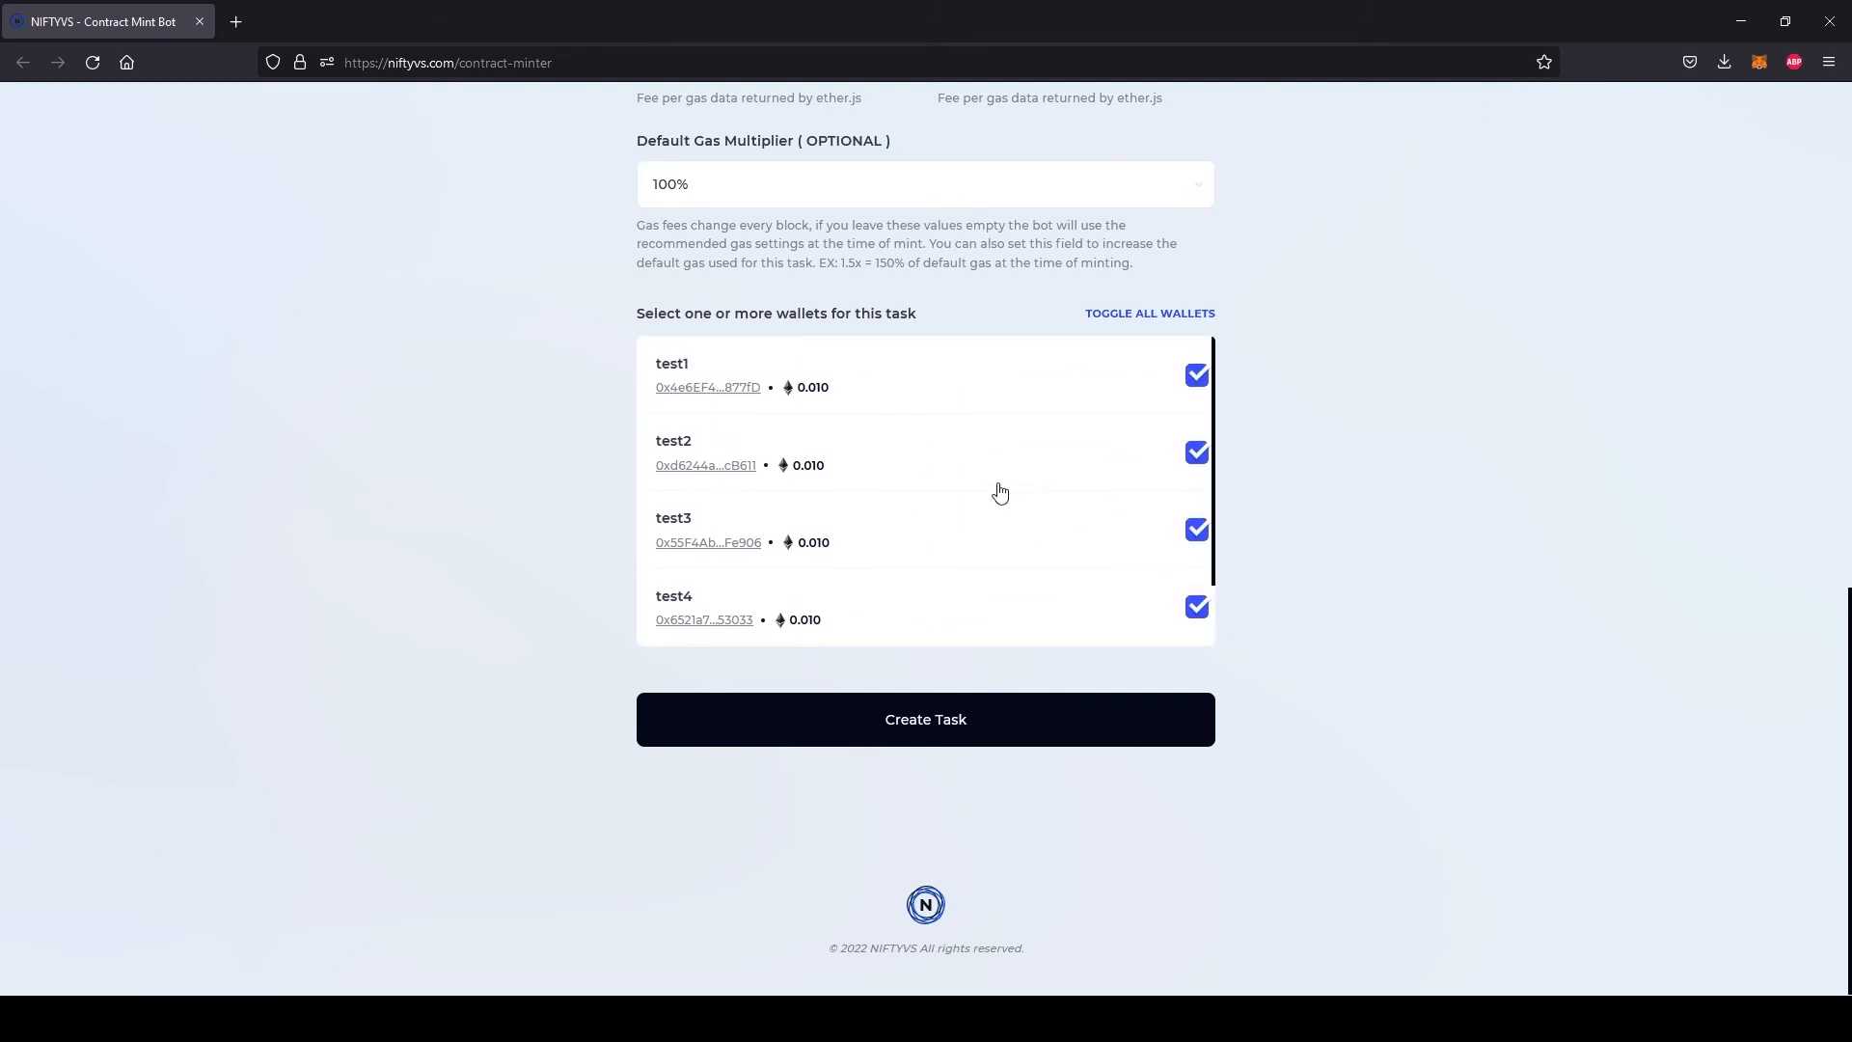
scroll(1000, 493, "down", 1)
scroll(999, 493, "up", 1)
scroll(999, 493, "down", 1)
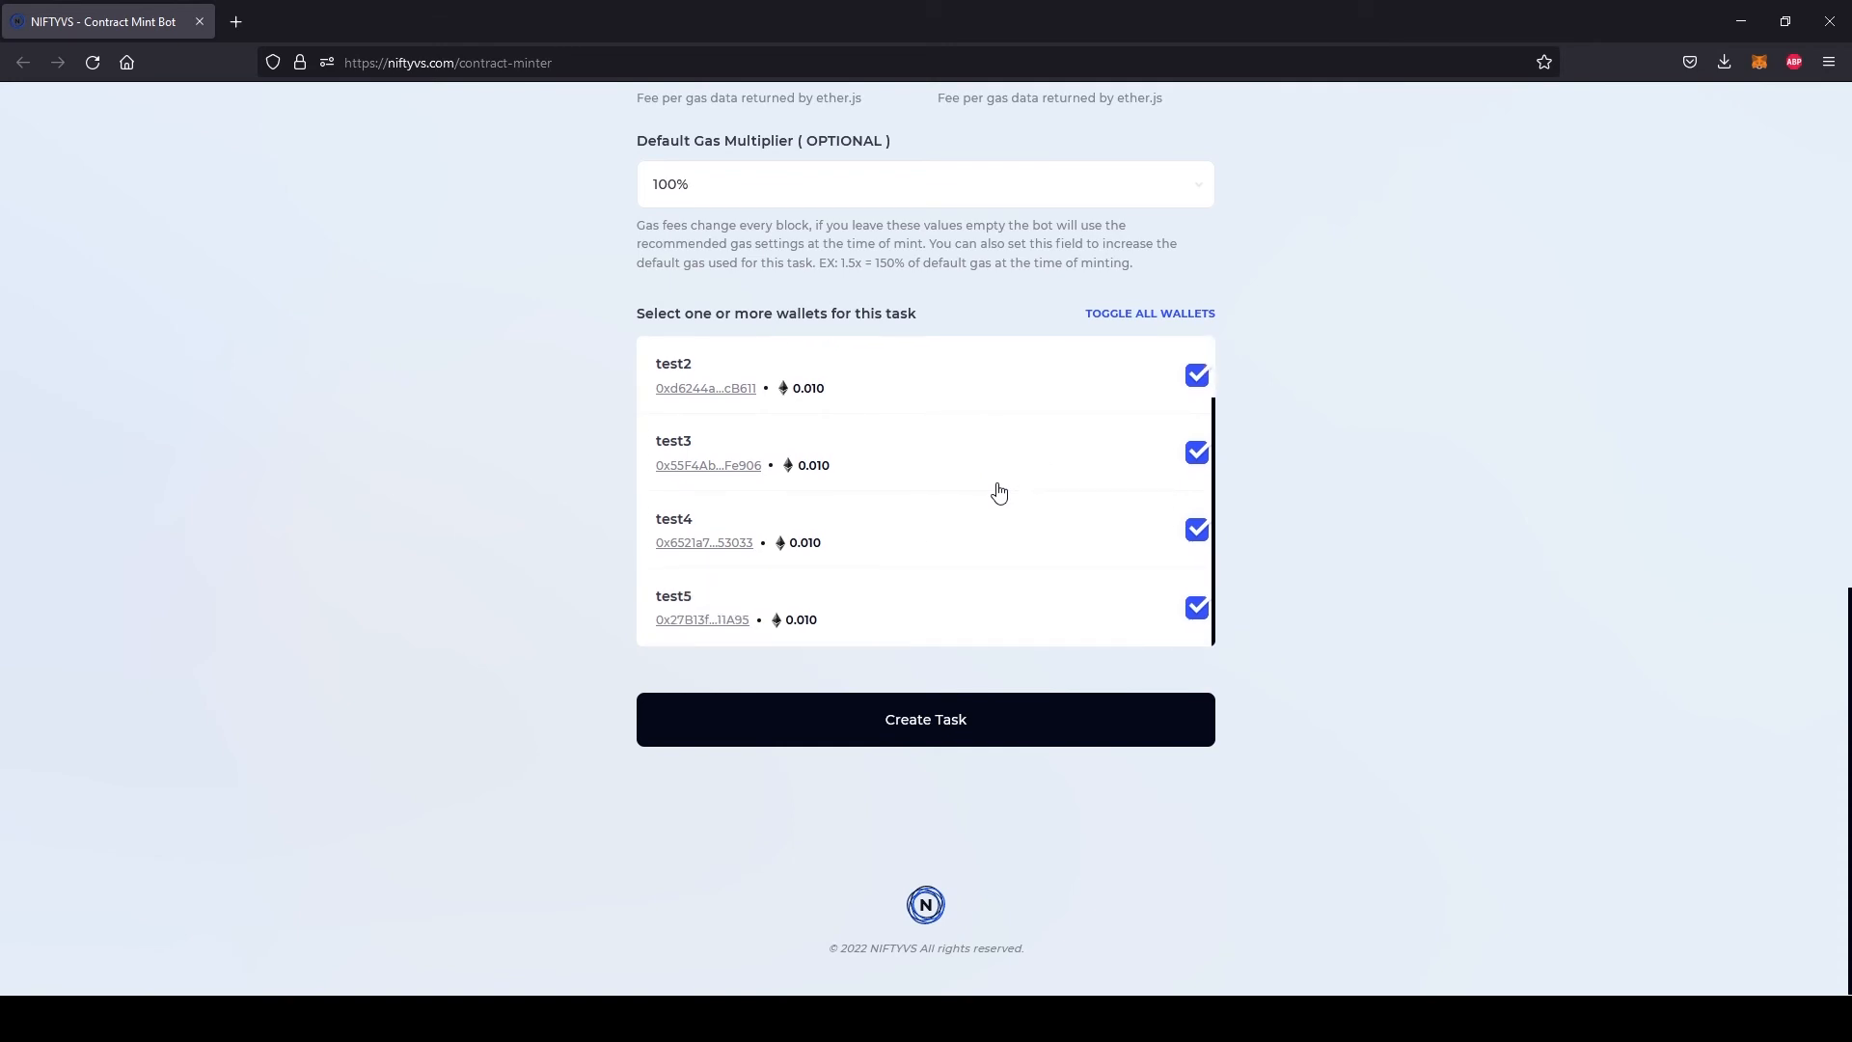
scroll(999, 493, "up", 1)
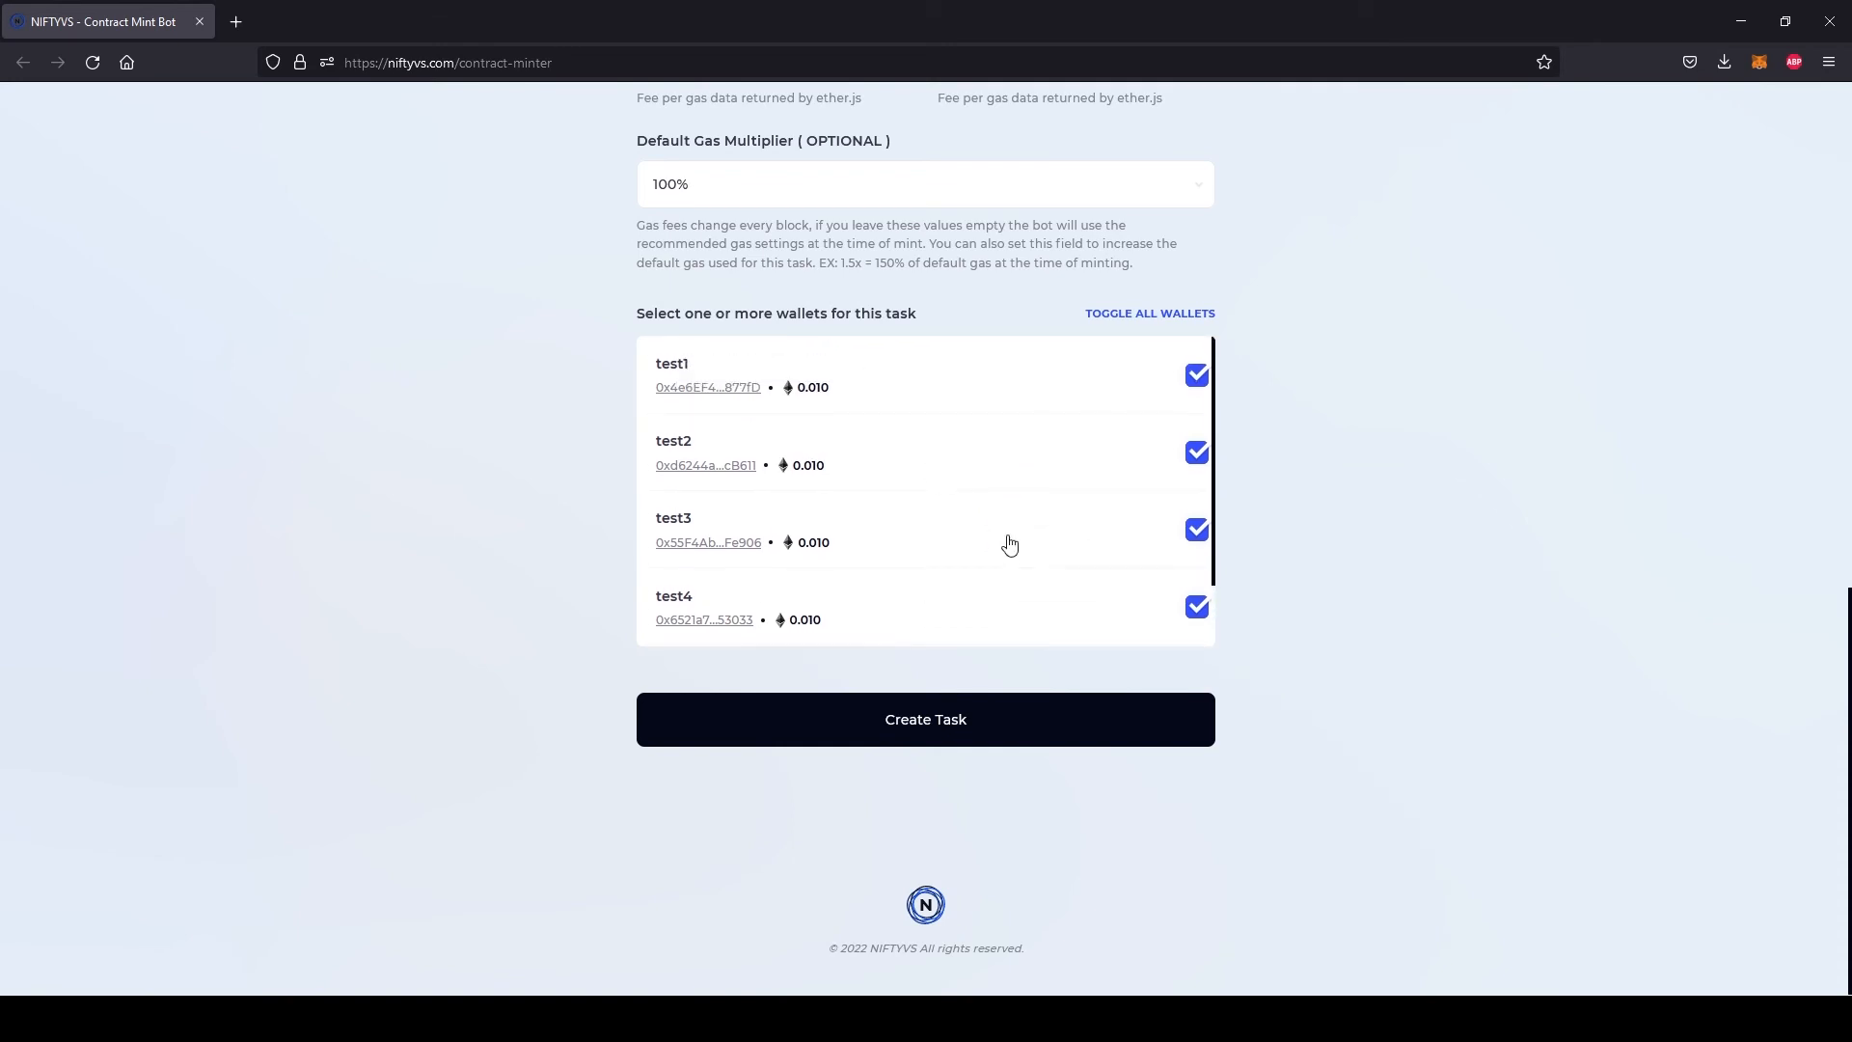
Clear the paused choice from the flipstate function, returning it to the "Select a flipstate method" option
scroll(1418, 473, "up", 5)
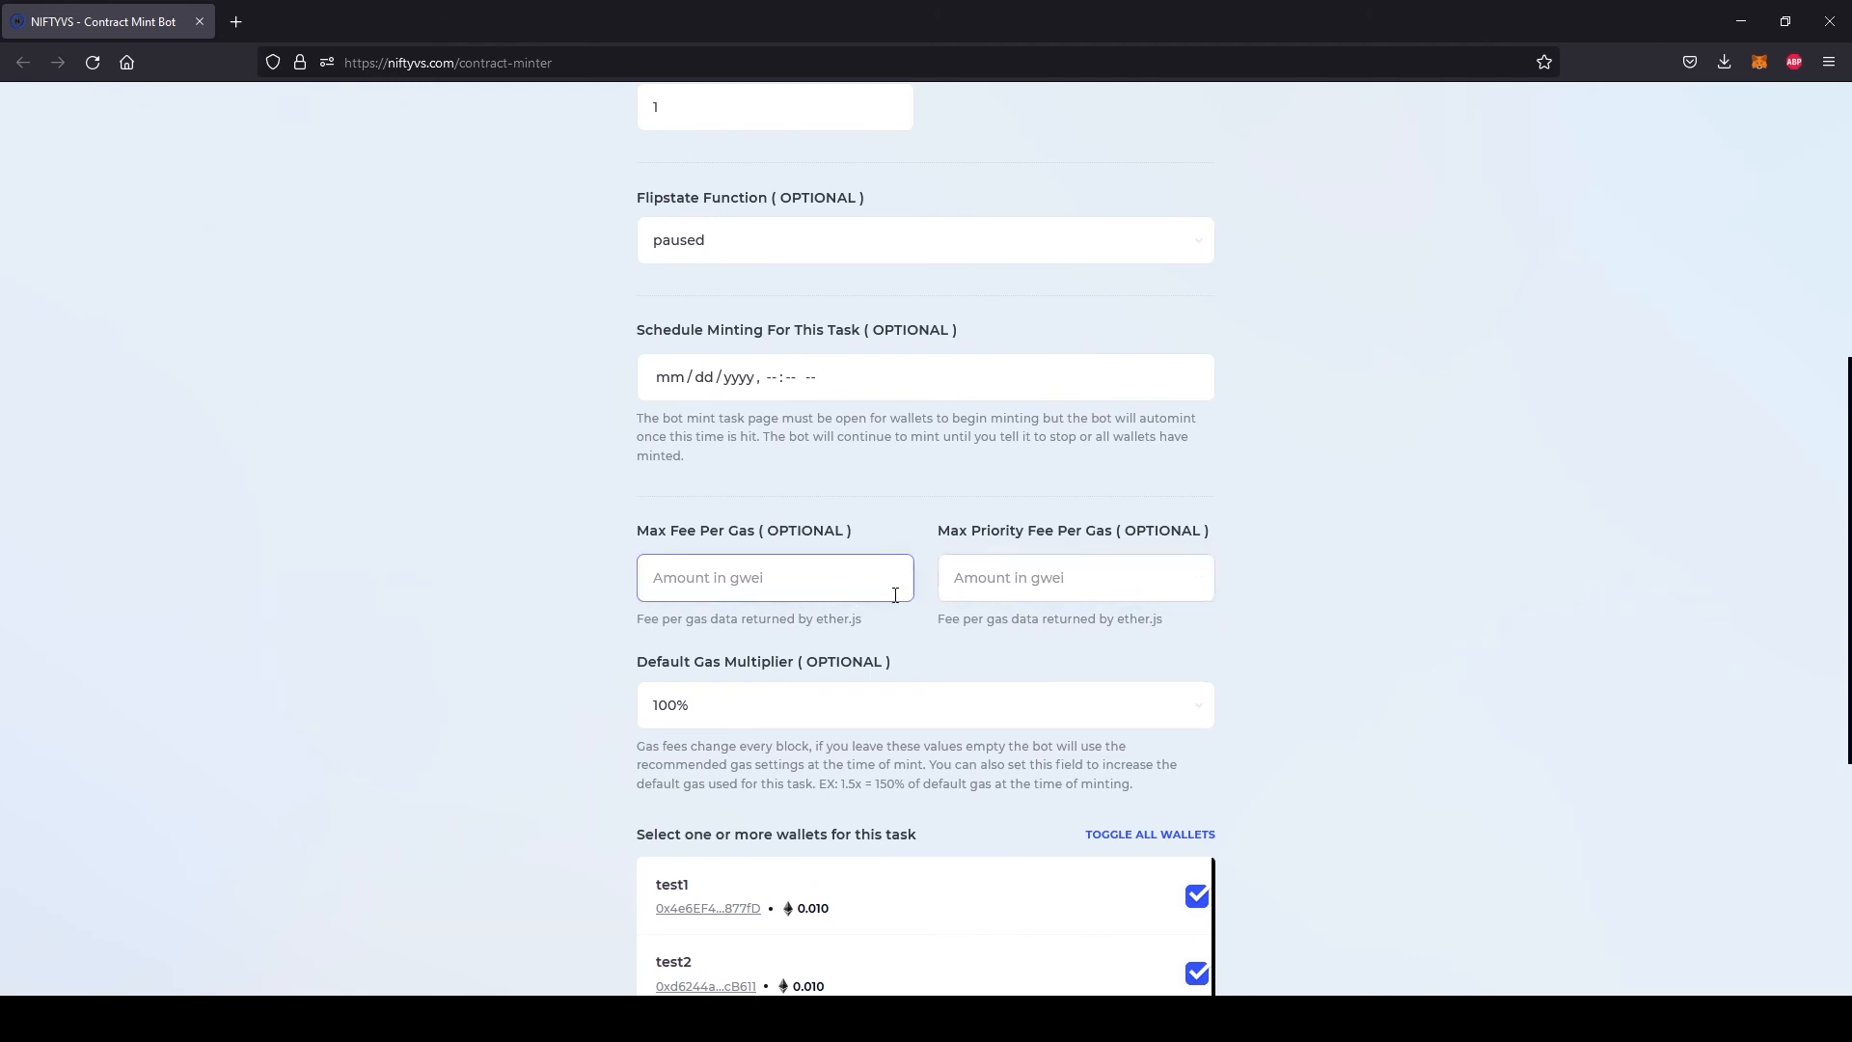
scroll(1228, 483, "up", 2)
left_click(967, 451)
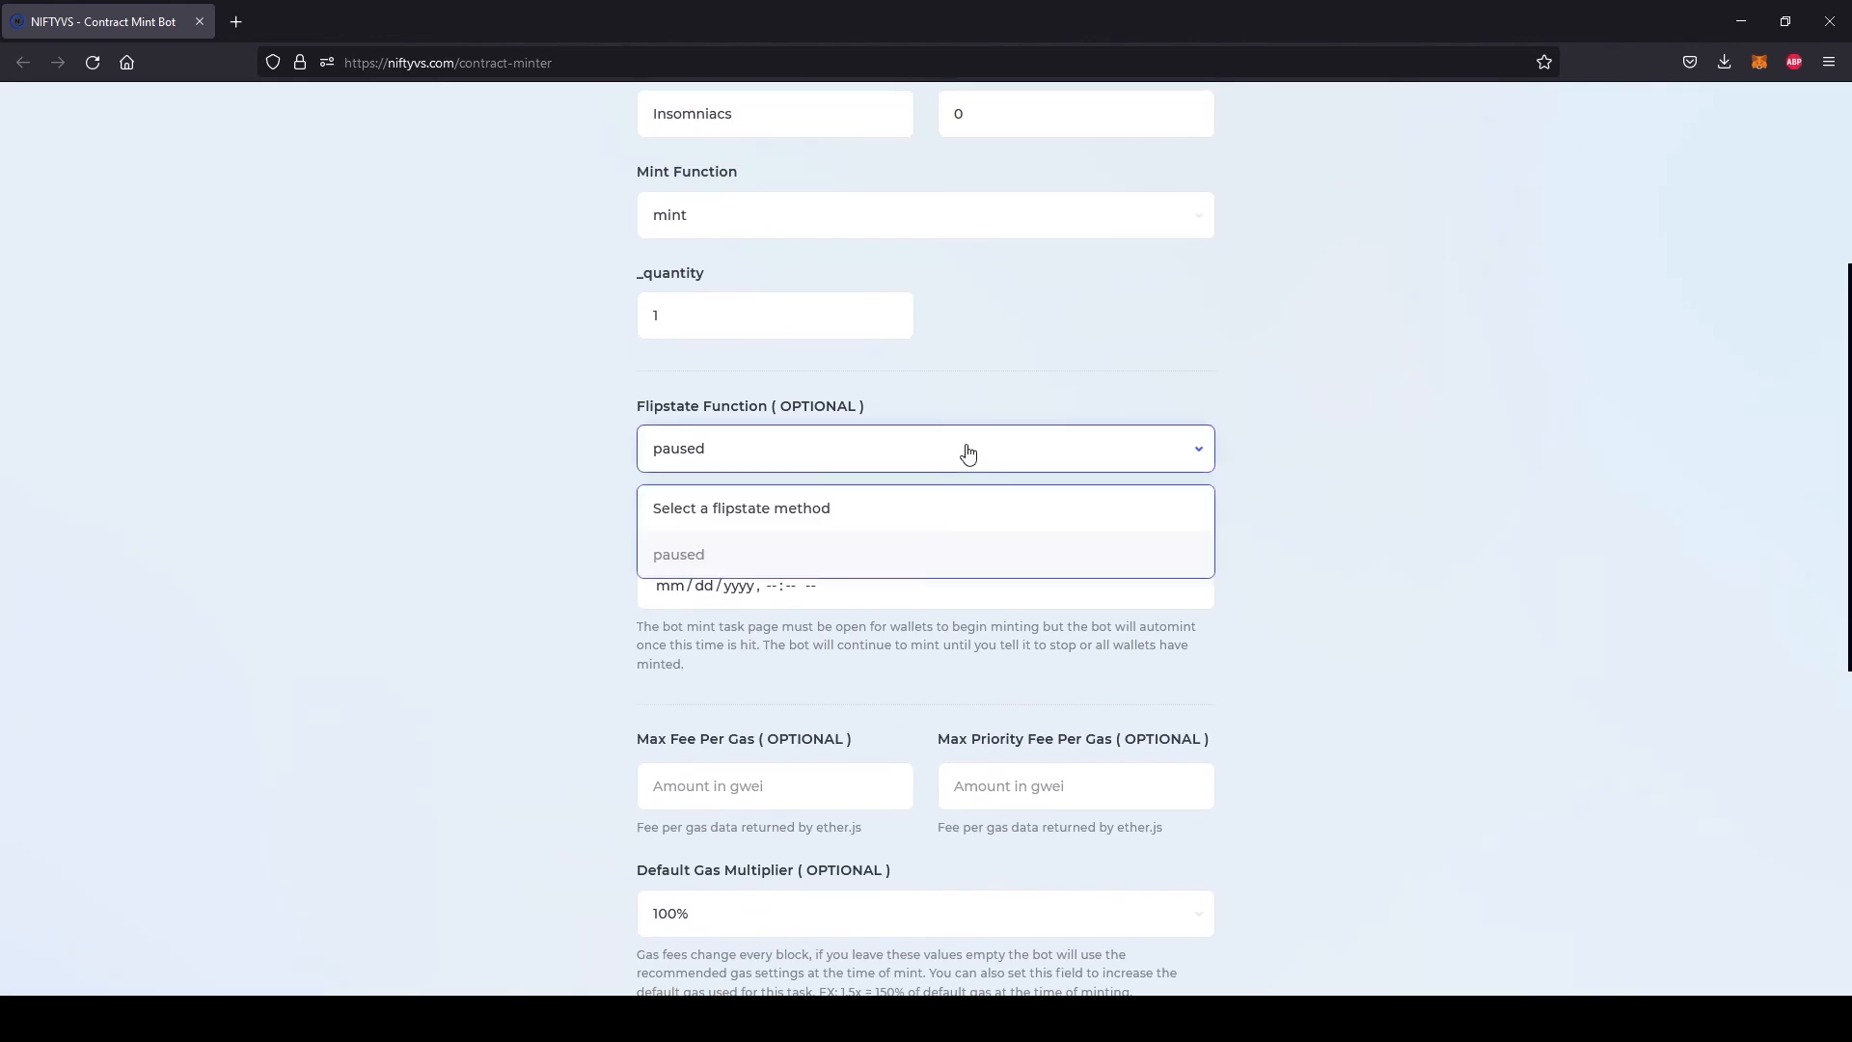
left_click(950, 509)
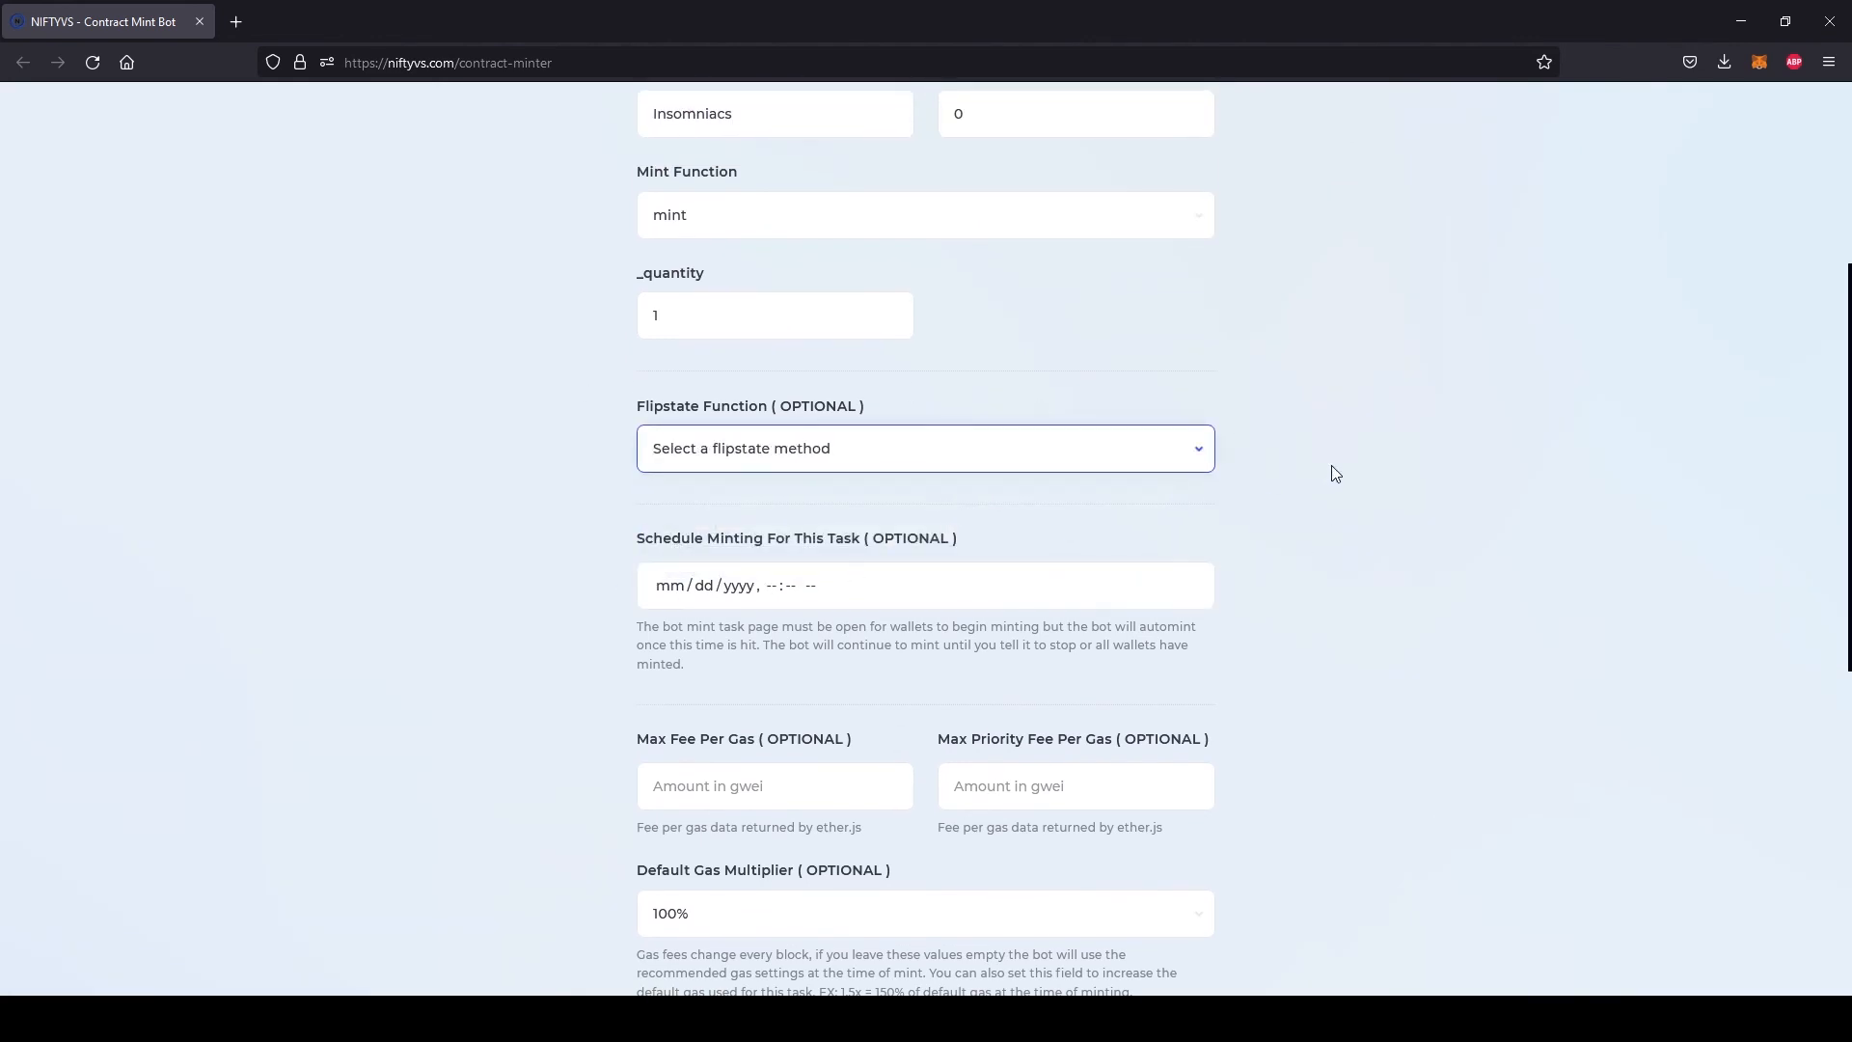
Review the form, create the Insomniacs mint task and run it from the task list
scroll(1458, 494, "up", 4)
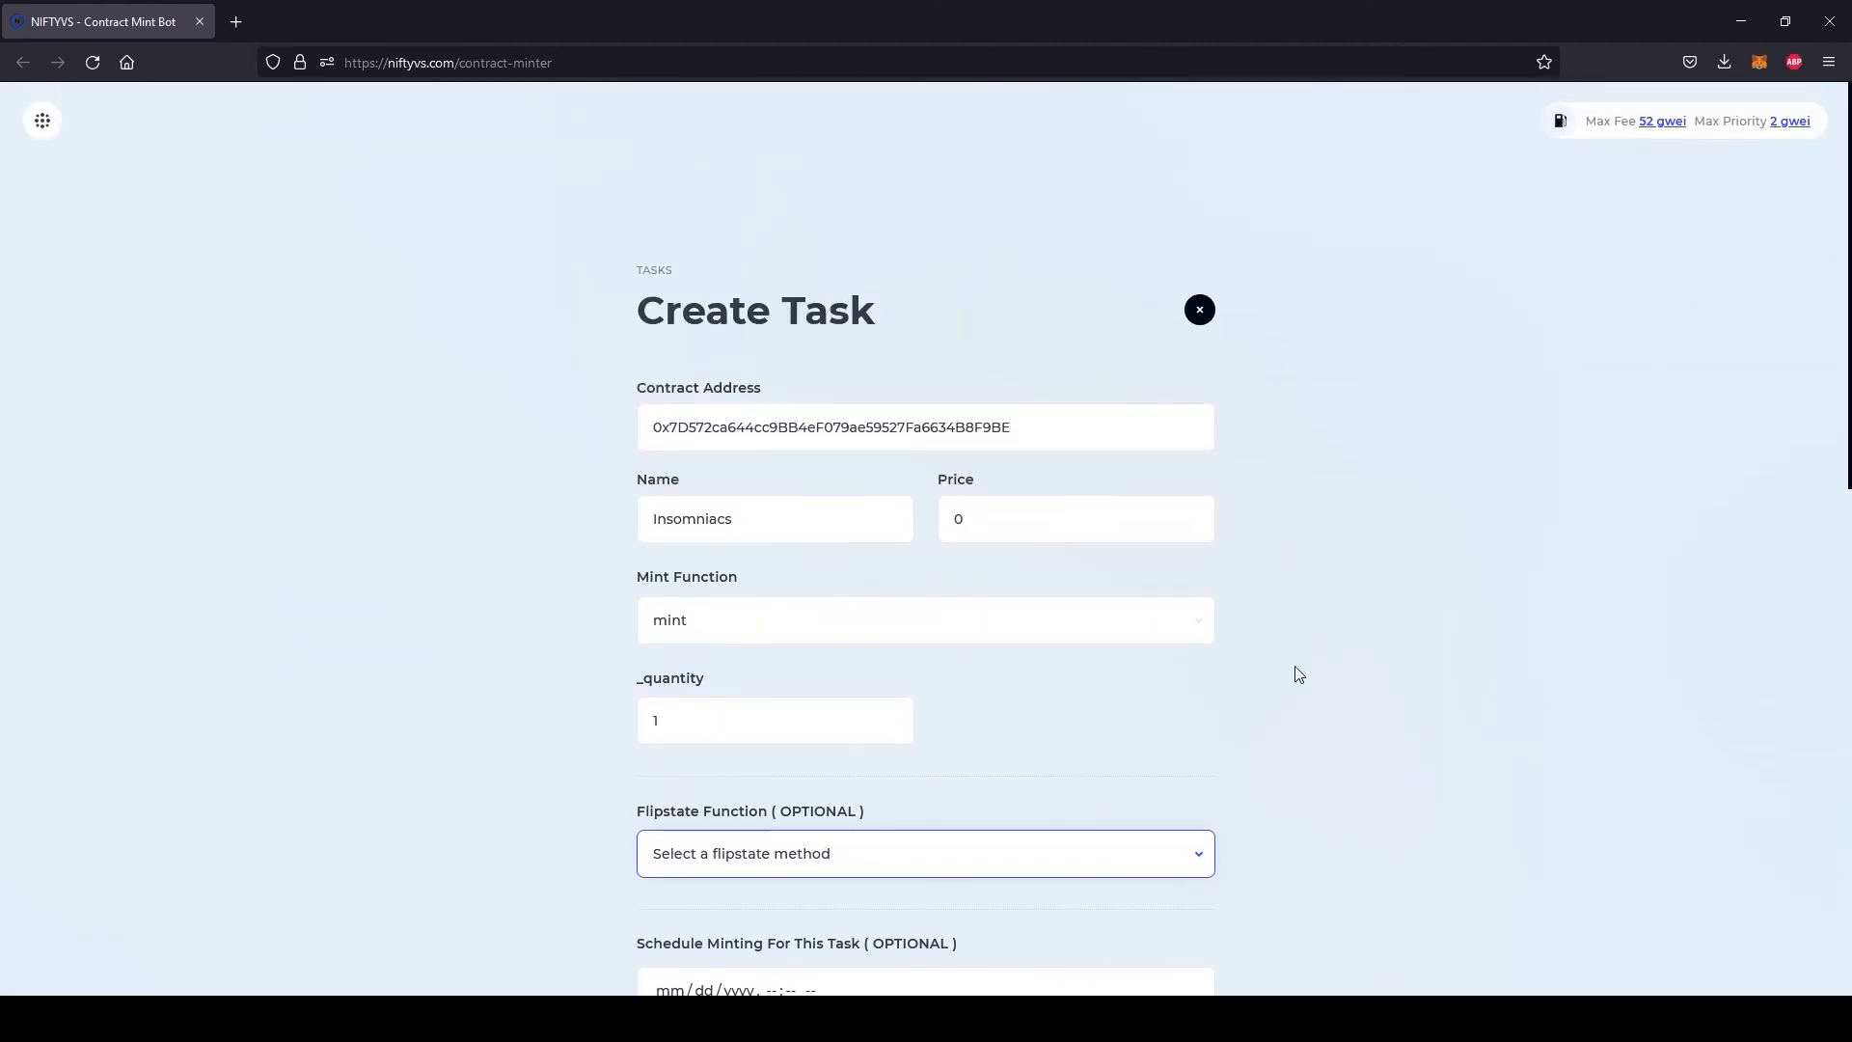
scroll(1295, 671, "down", 8)
scroll(1295, 670, "down", 3)
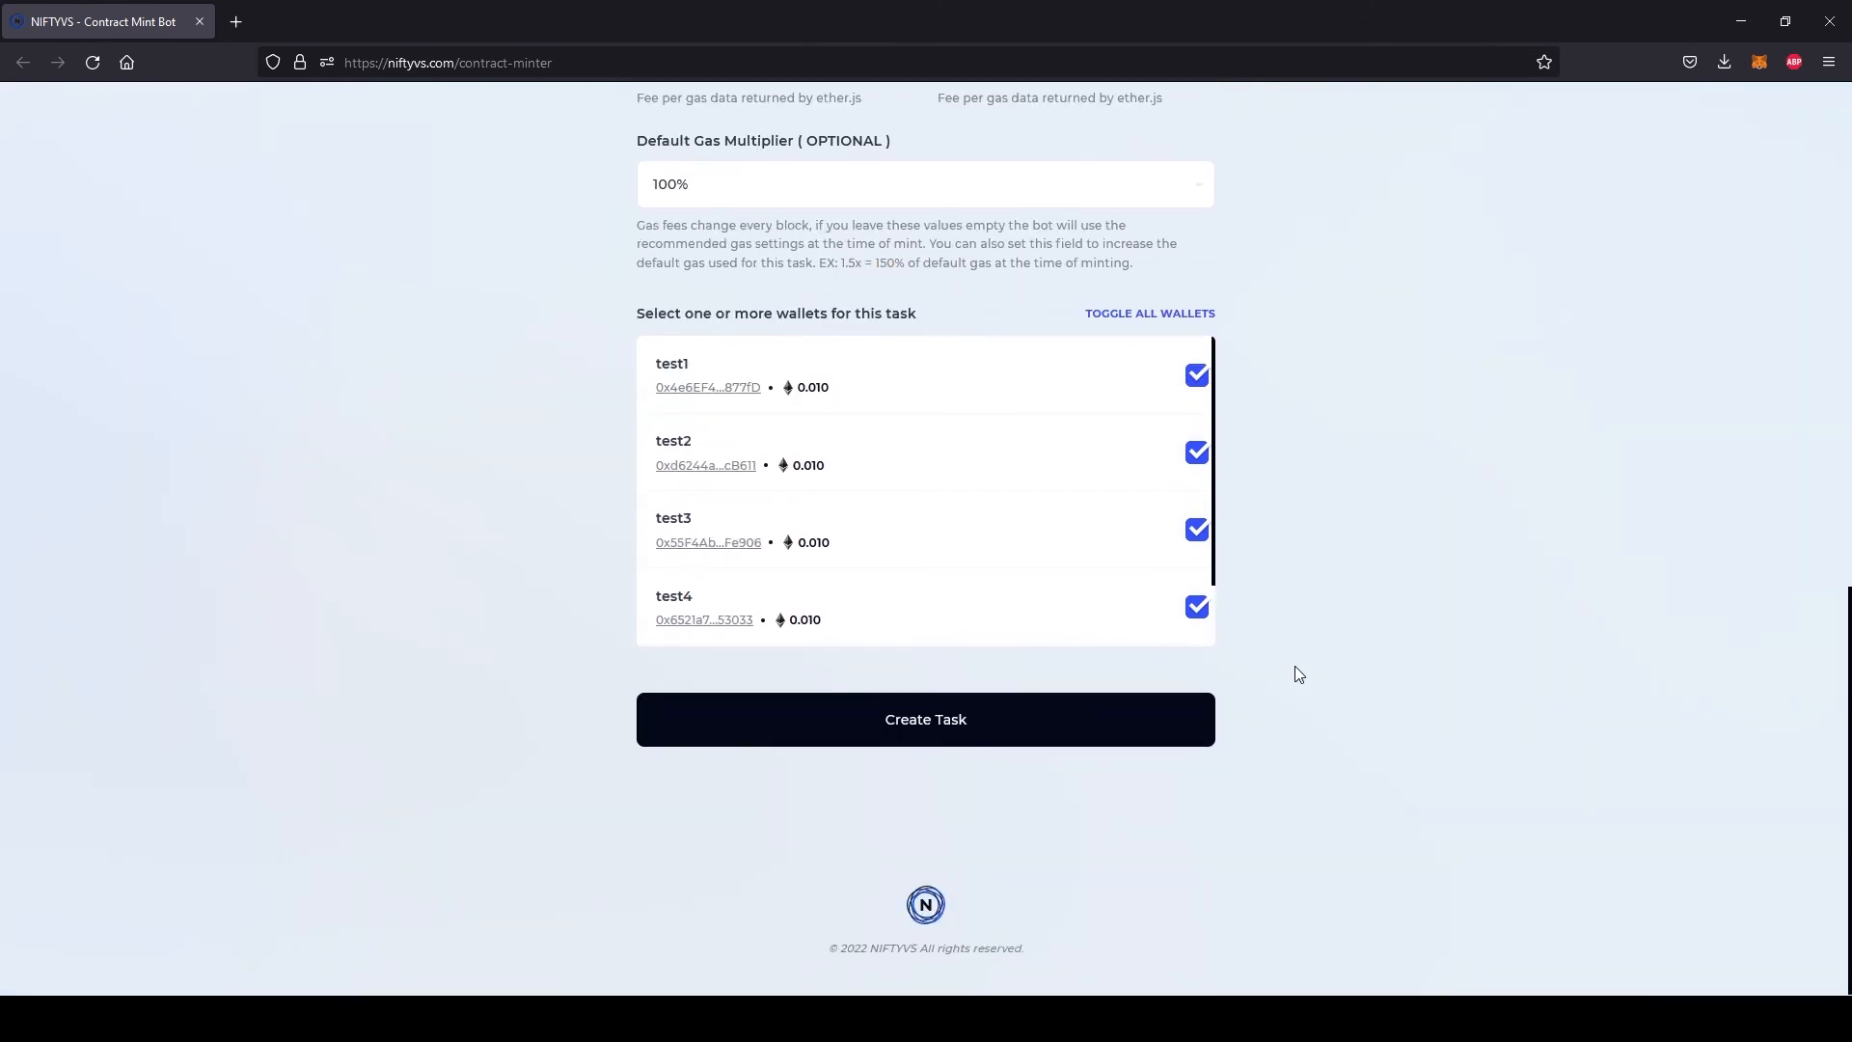
left_click(931, 736)
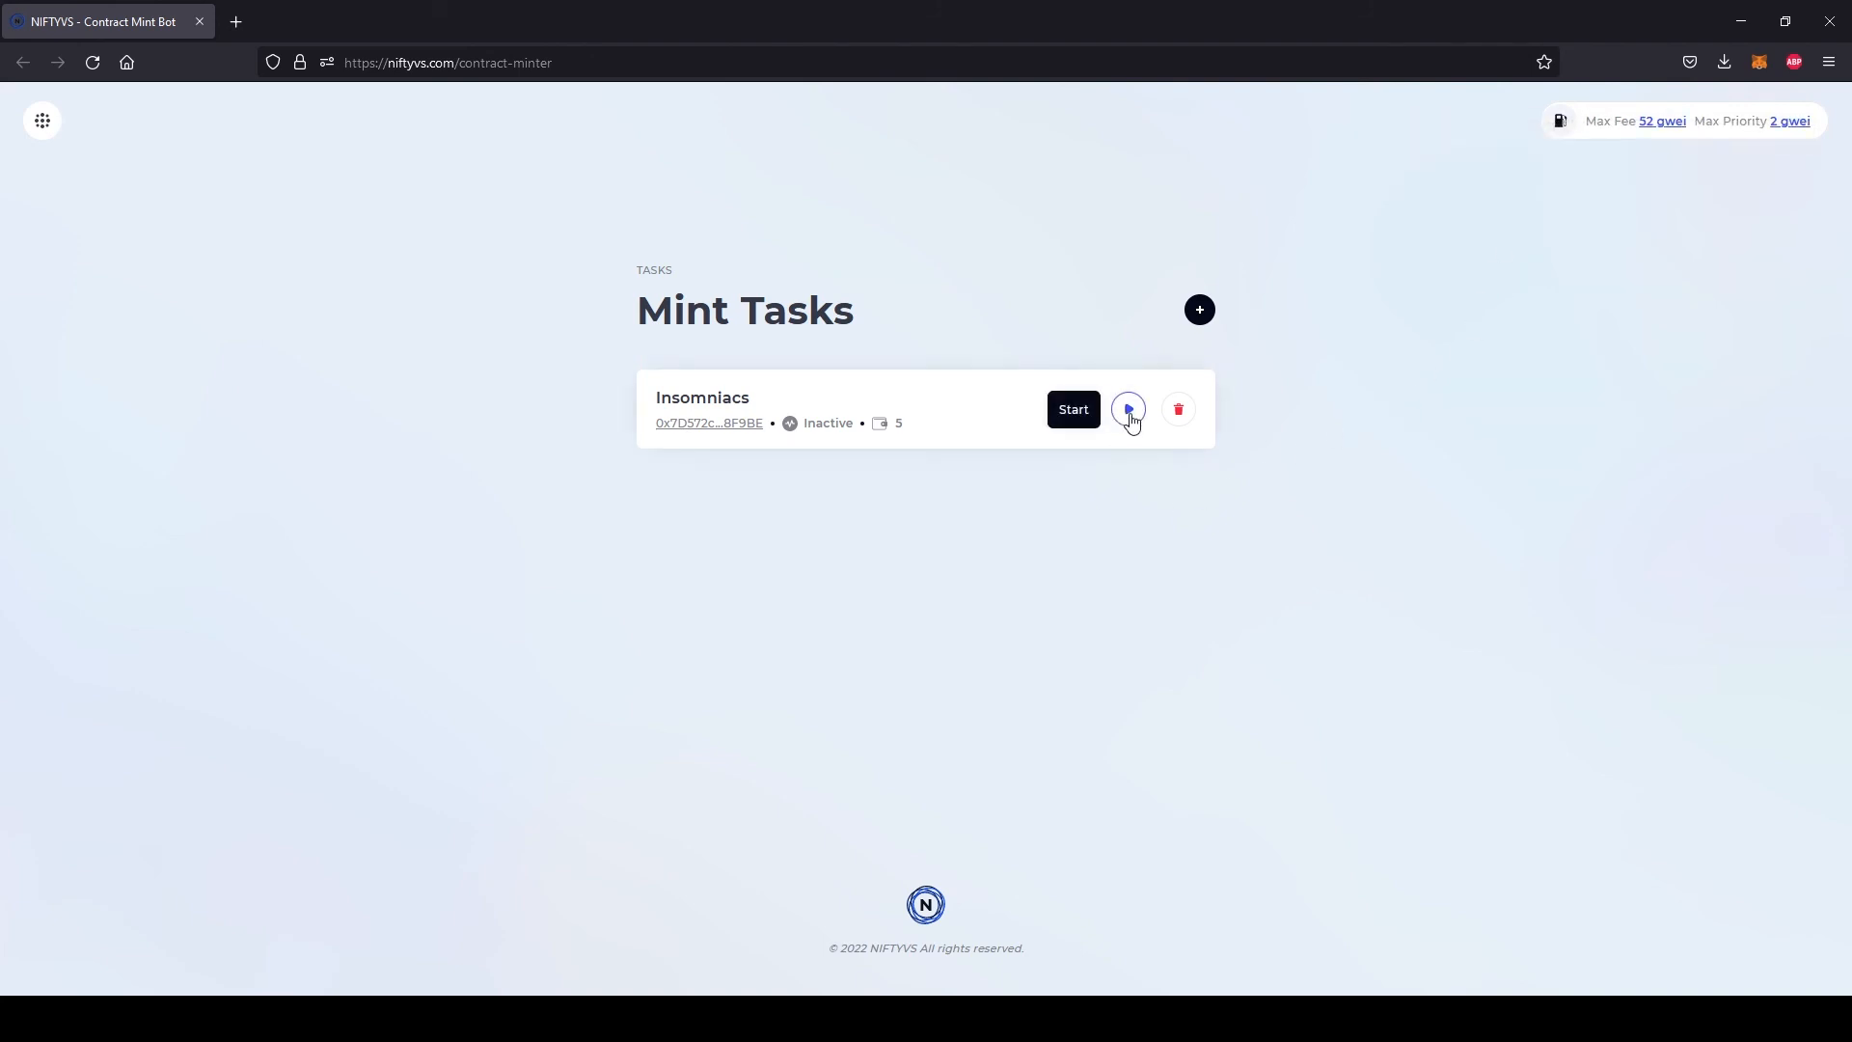
left_click(1130, 415)
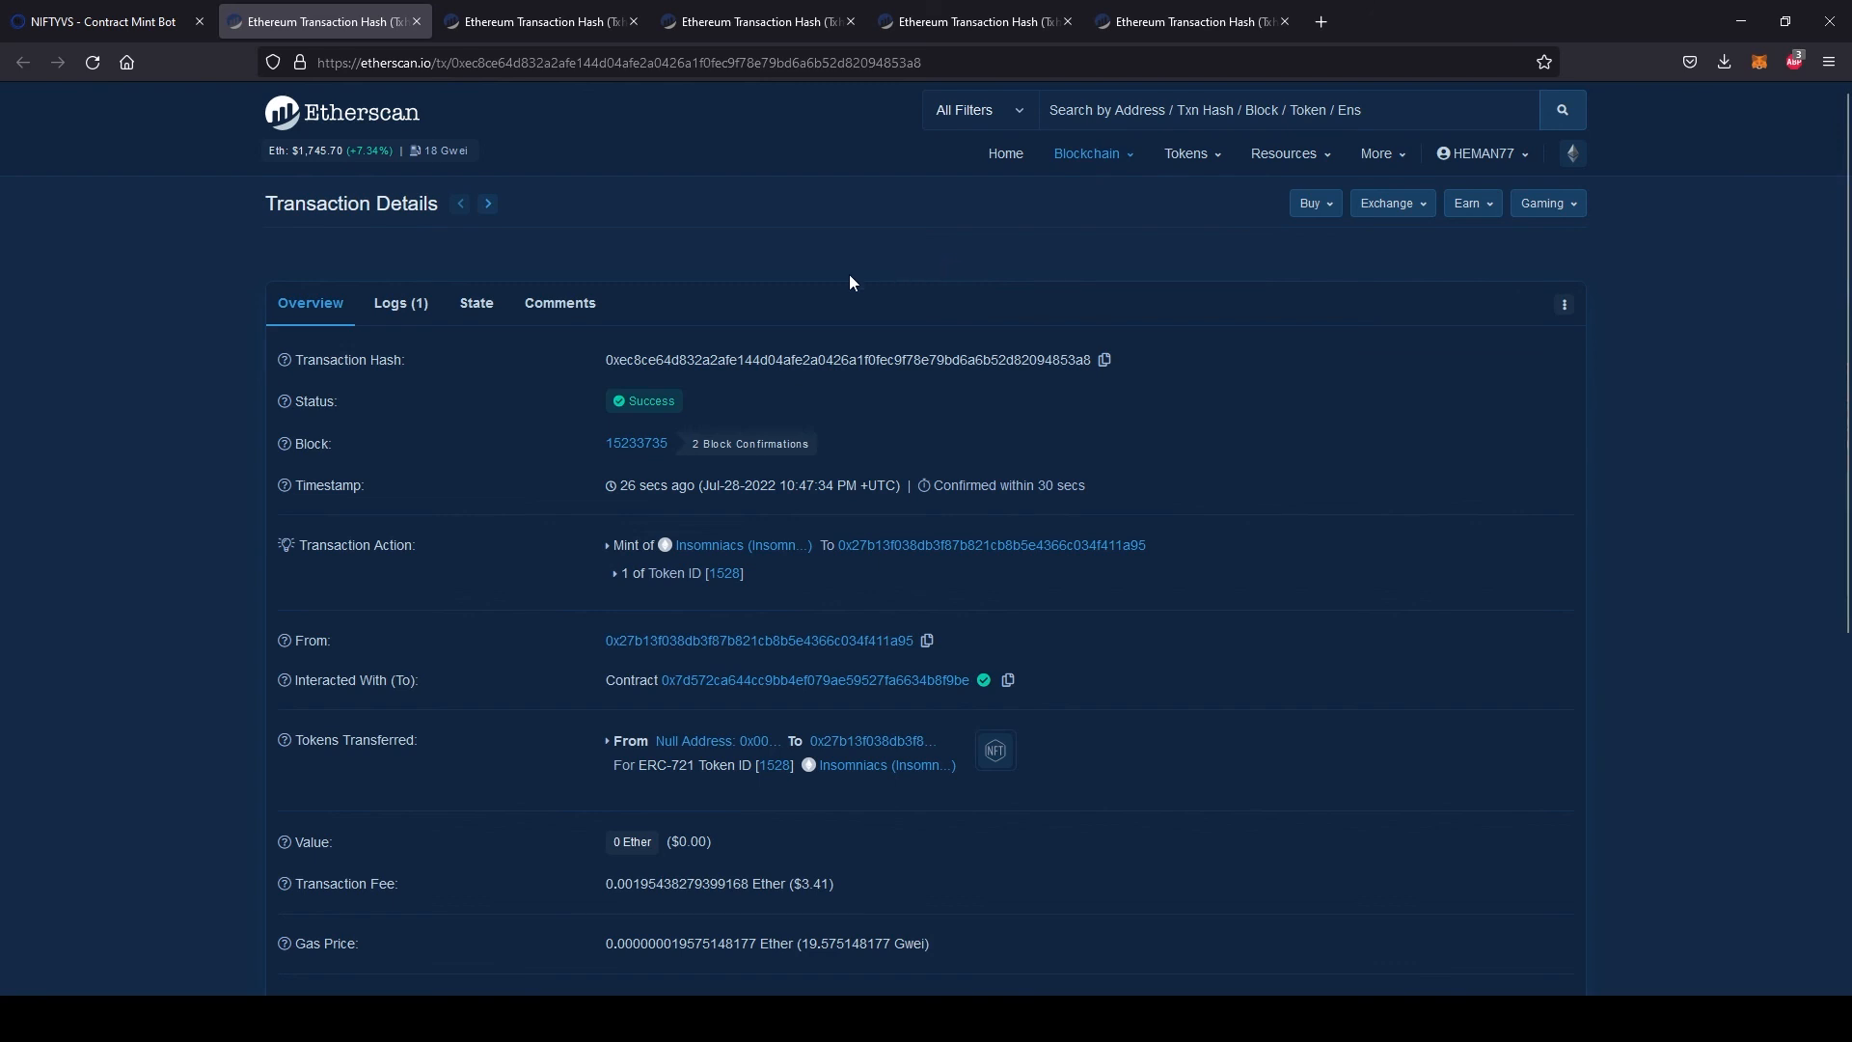
Examine the Etherscan transaction details of each wallet's Insomniacs mint, and return to the first transaction
left_click(531, 22)
left_click(733, 21)
left_click(950, 22)
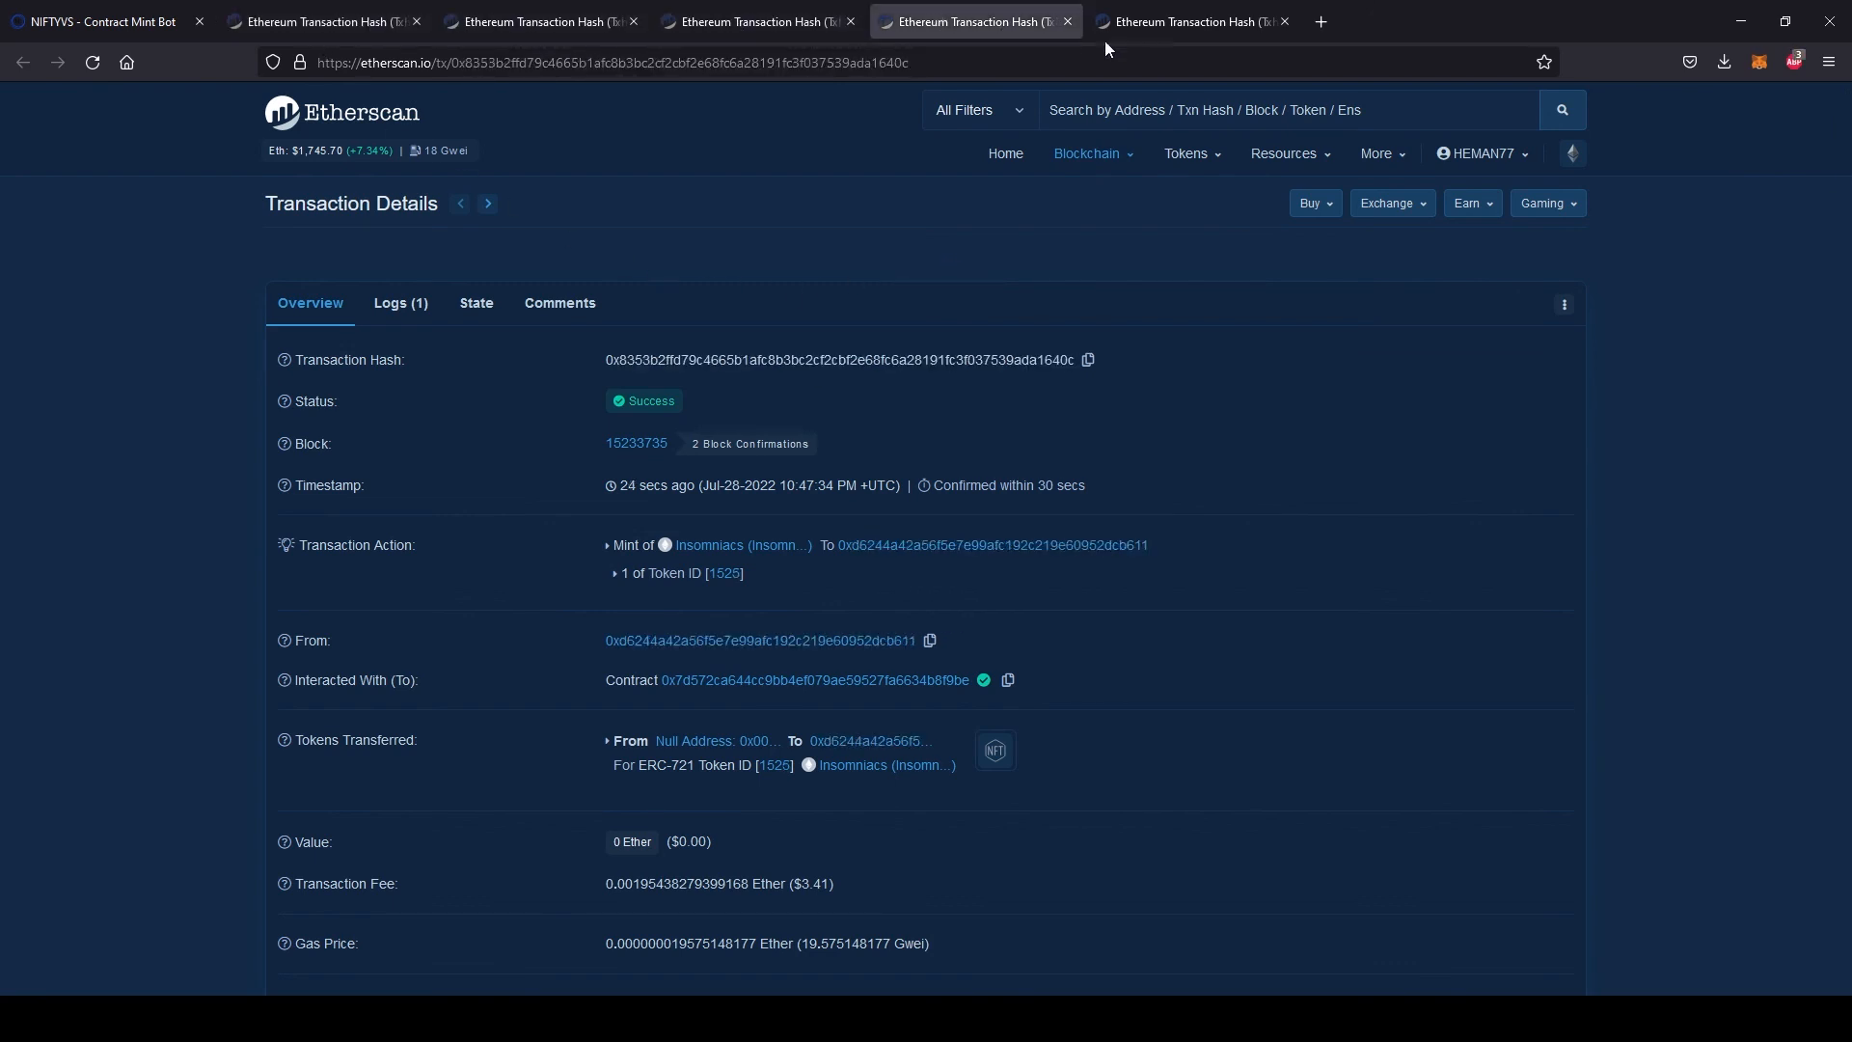
left_click(1206, 25)
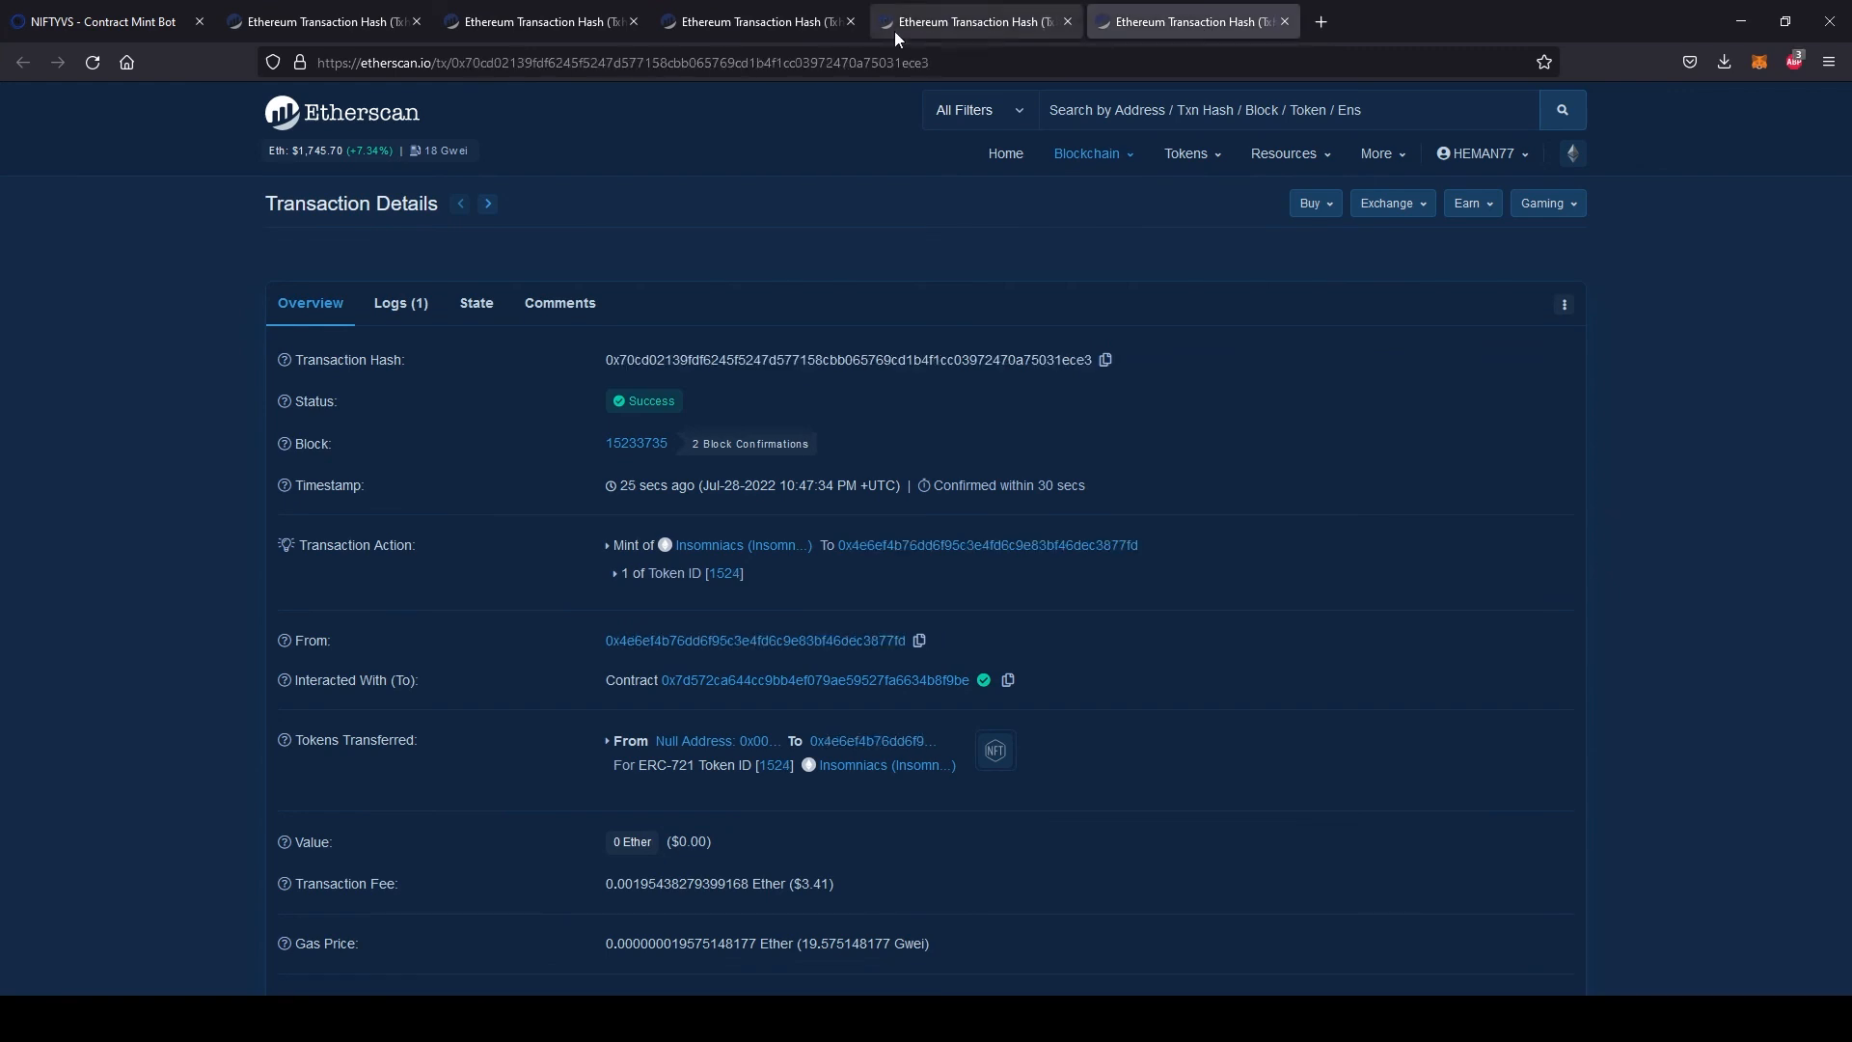
left_click(315, 20)
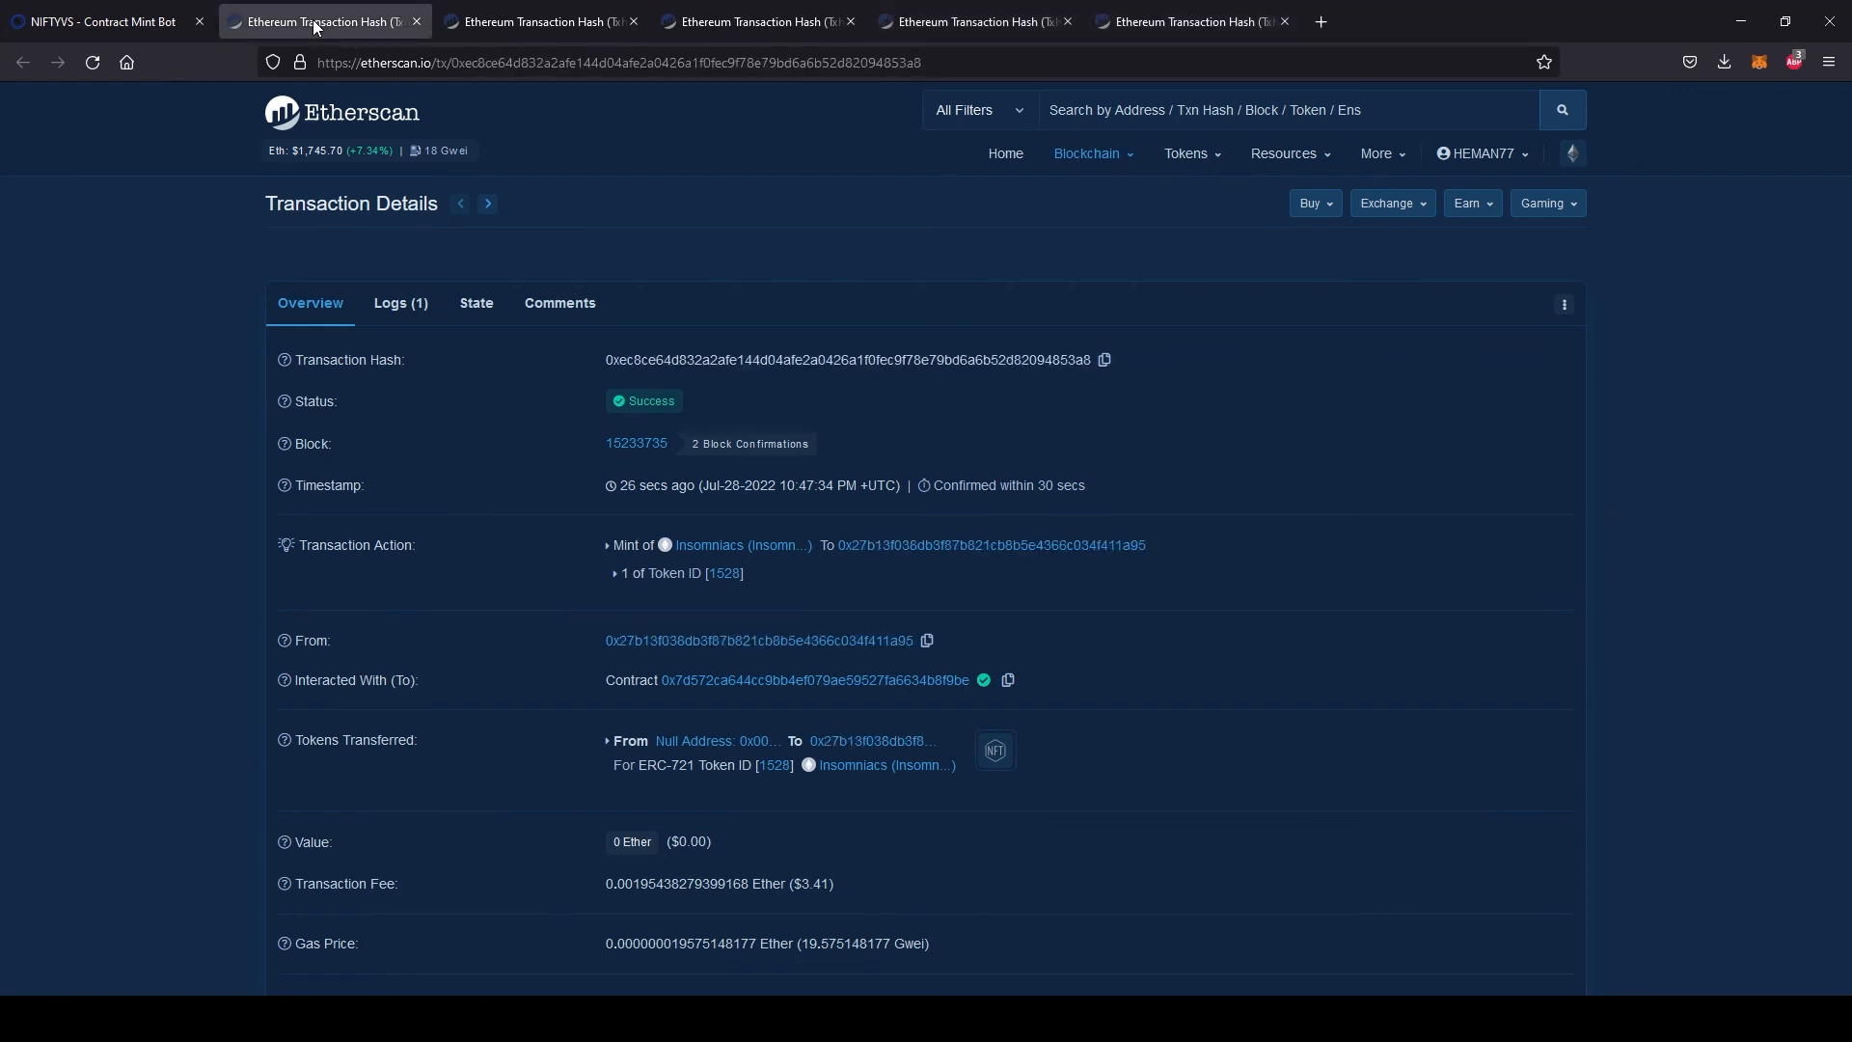